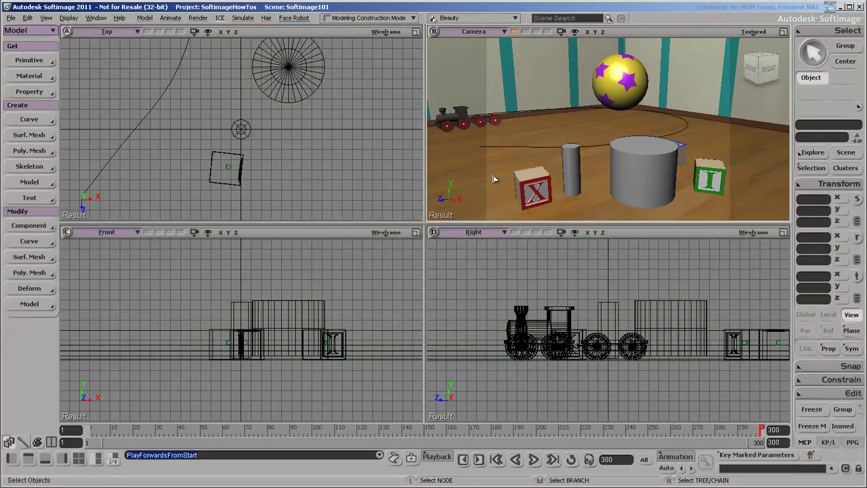
- Rewind the animation to frame one and expand Camera_Root in a floating scene explorer
left_click(497, 459)
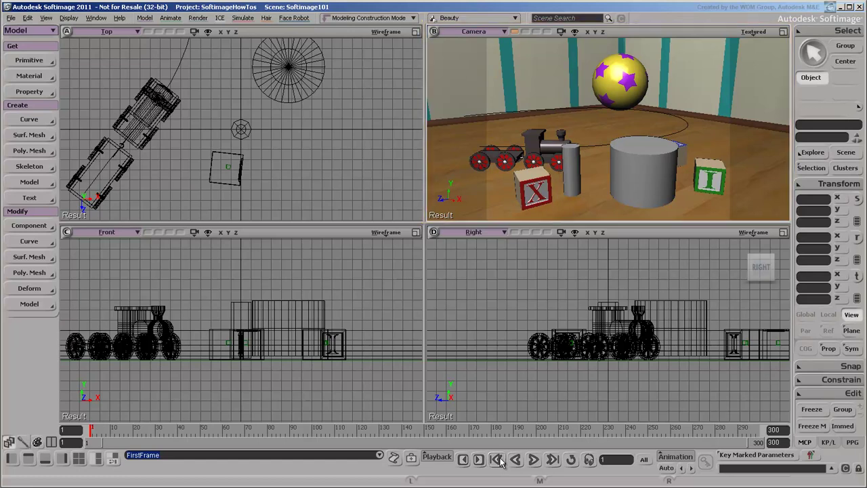
left_click(844, 153)
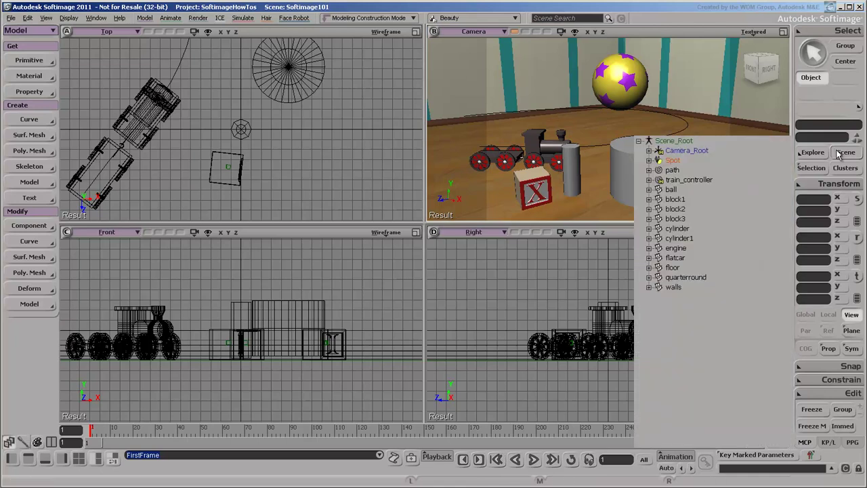
left_click(649, 151)
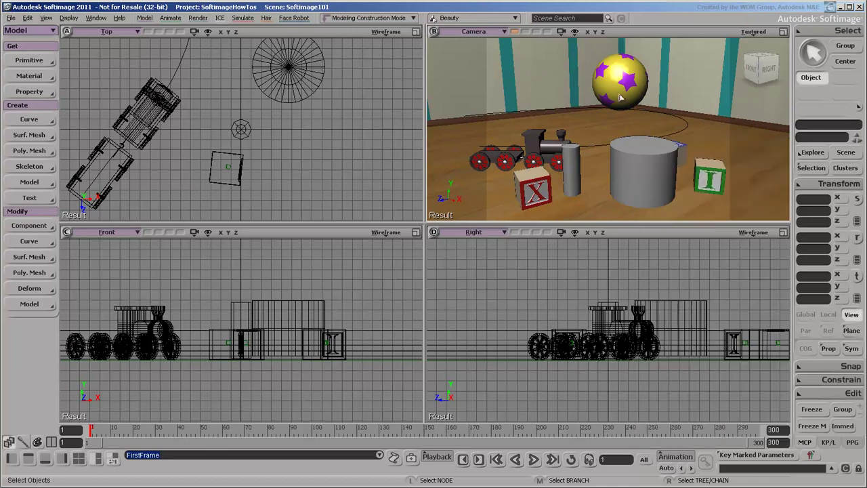
left_click(494, 31)
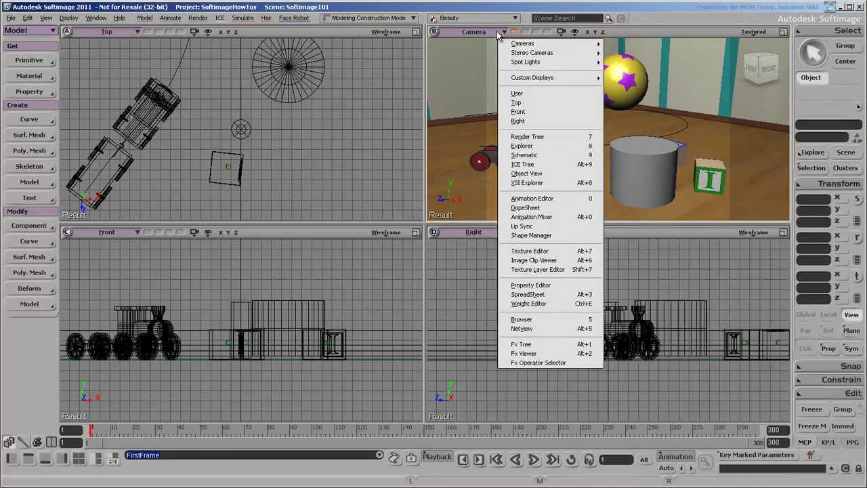
left_click(522, 94)
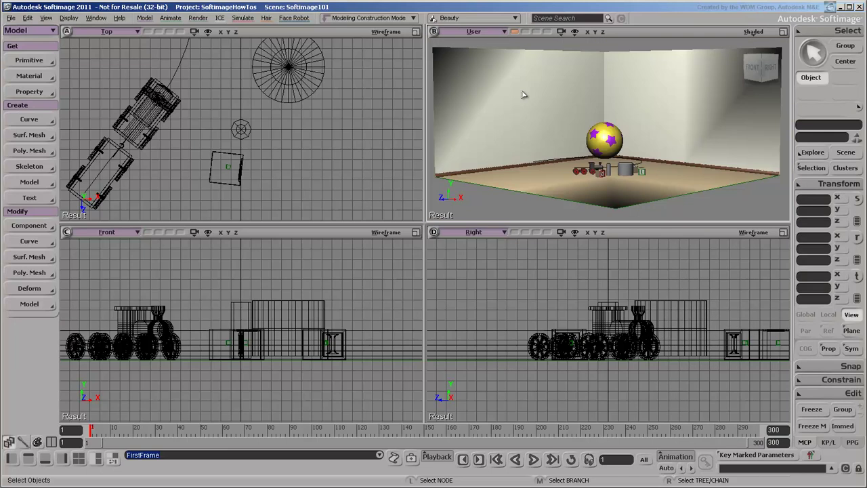
left_click(502, 31)
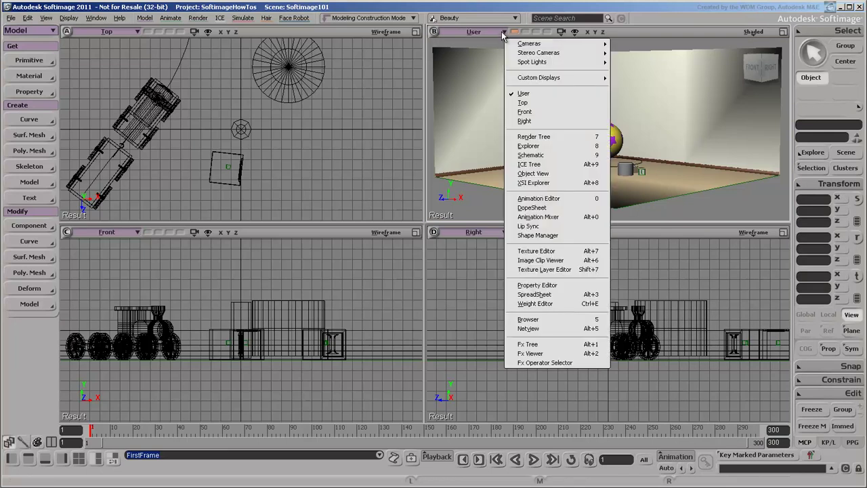
mouse_move(533, 45)
left_click(639, 45)
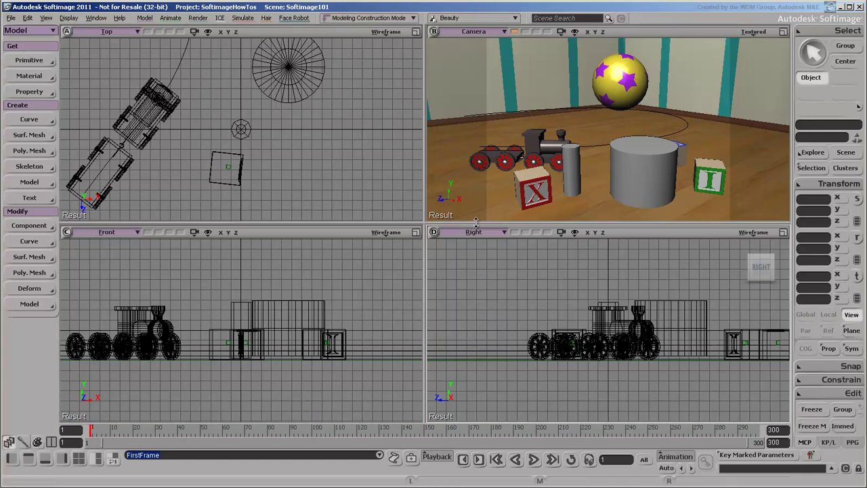
left_click_drag(475, 226, 470, 303)
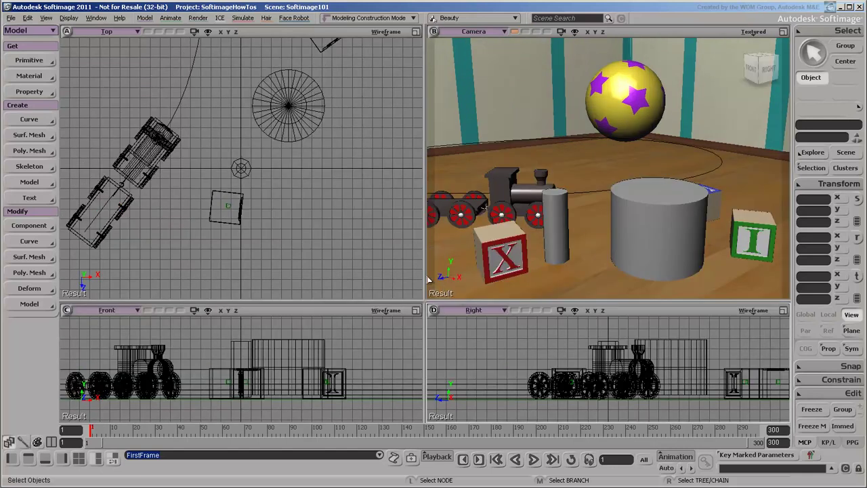
left_click_drag(425, 275, 390, 273)
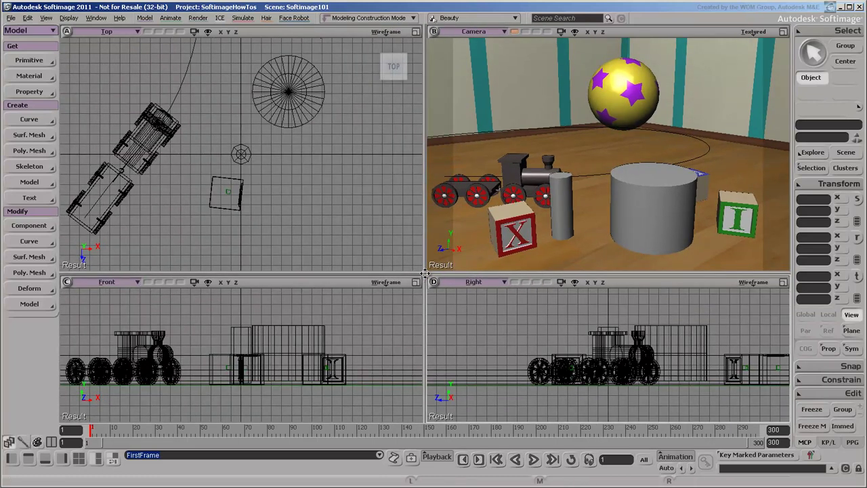
middle_click(425, 273)
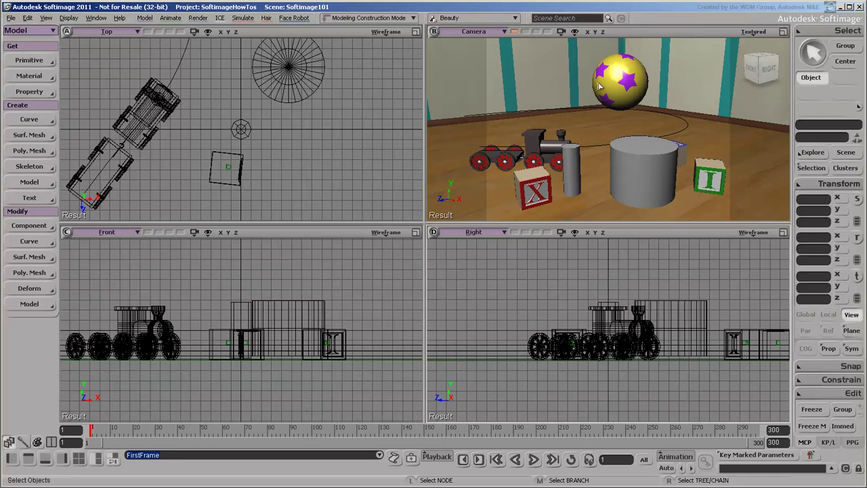
- Select the ball, then frame it and the whole scene in the Right view
left_click(630, 81)
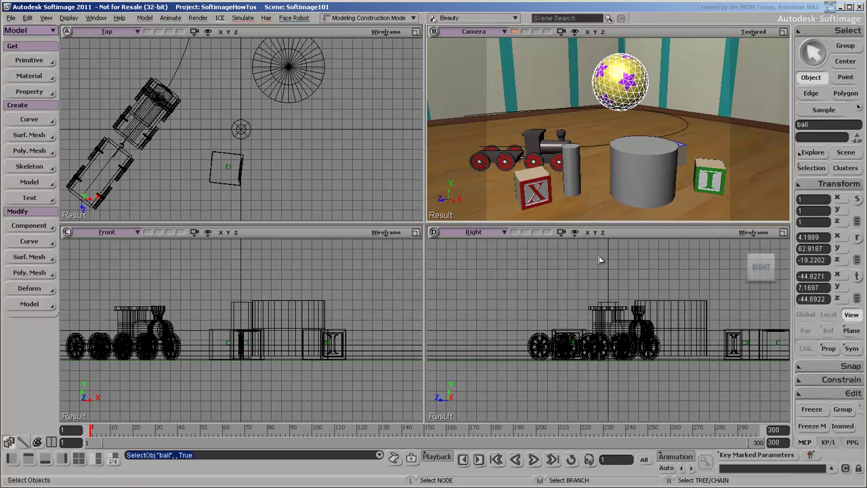
key("f")
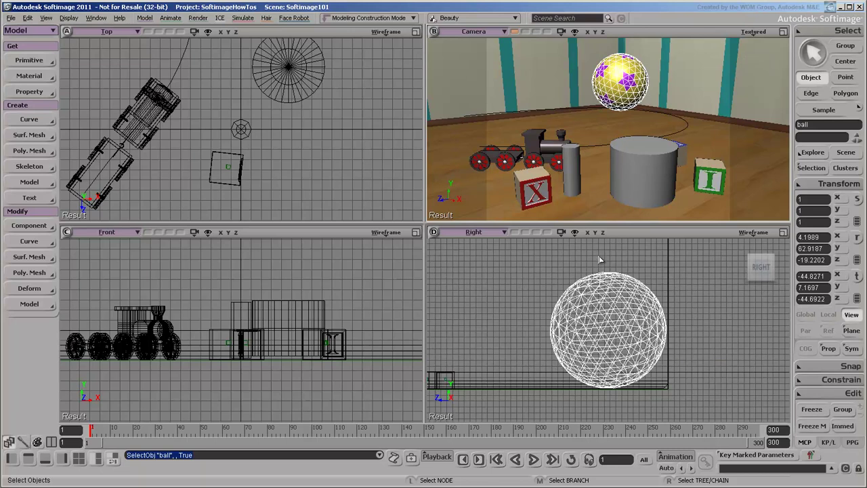
key("a")
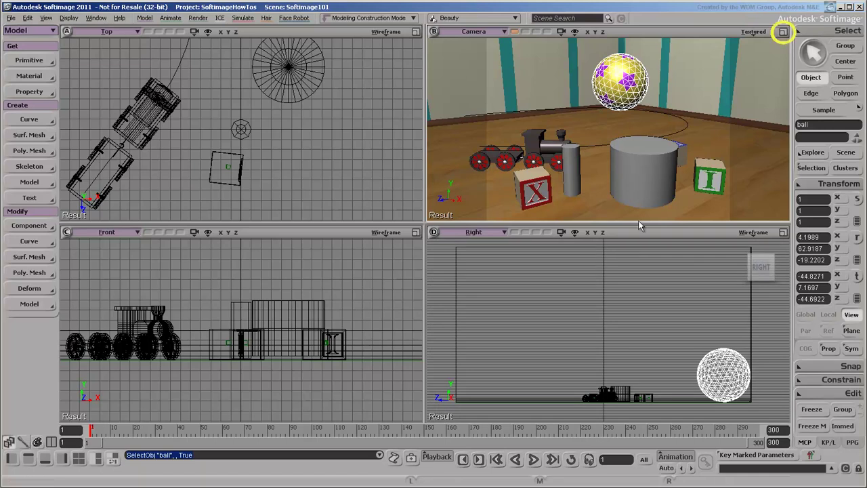
- Try the maximize icon's full, top-row and right-column layouts, restoring four viewports each time
left_click(783, 32)
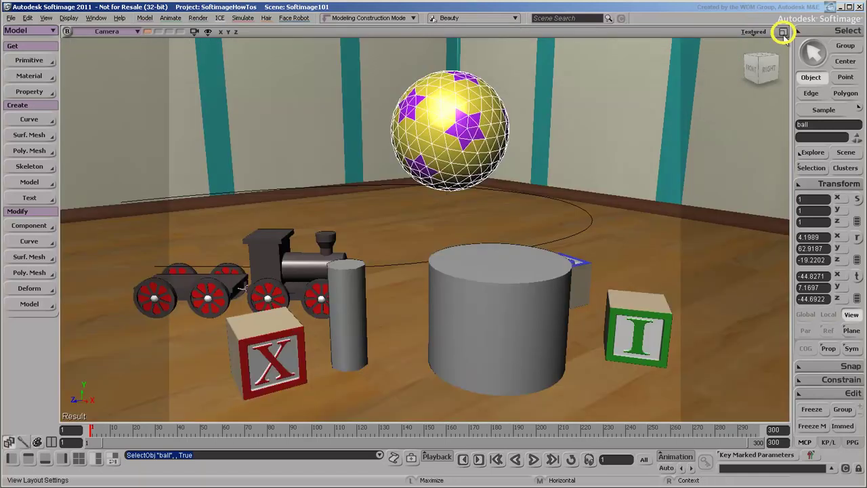
left_click(783, 32)
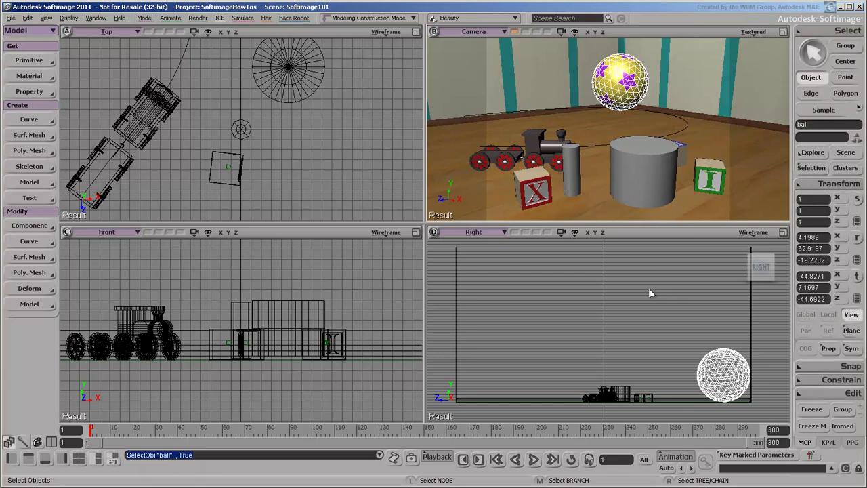
key("F12")
key("F12")
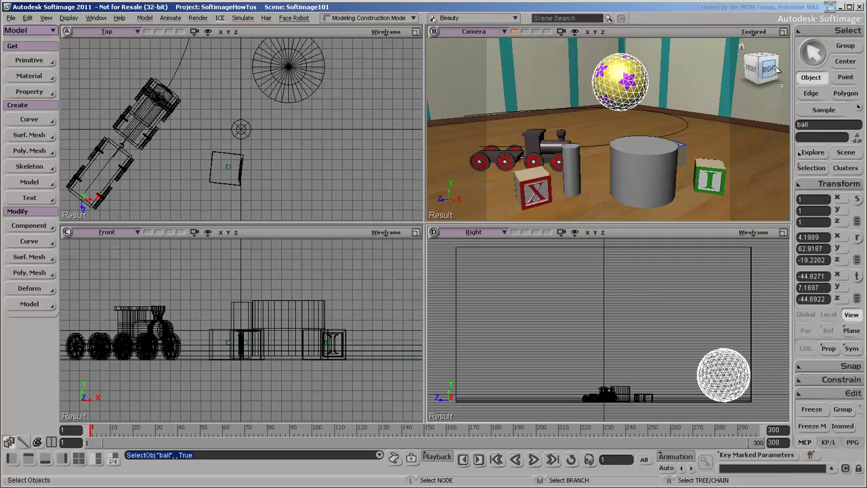
middle_click(784, 32)
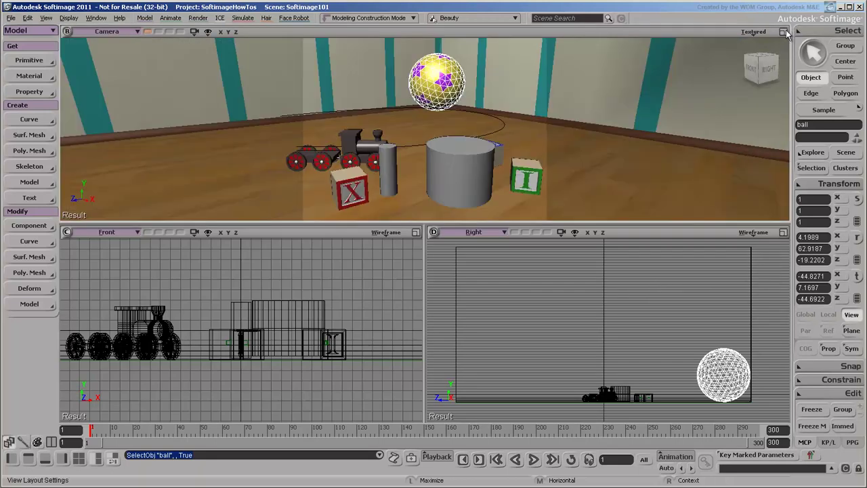
middle_click(783, 32)
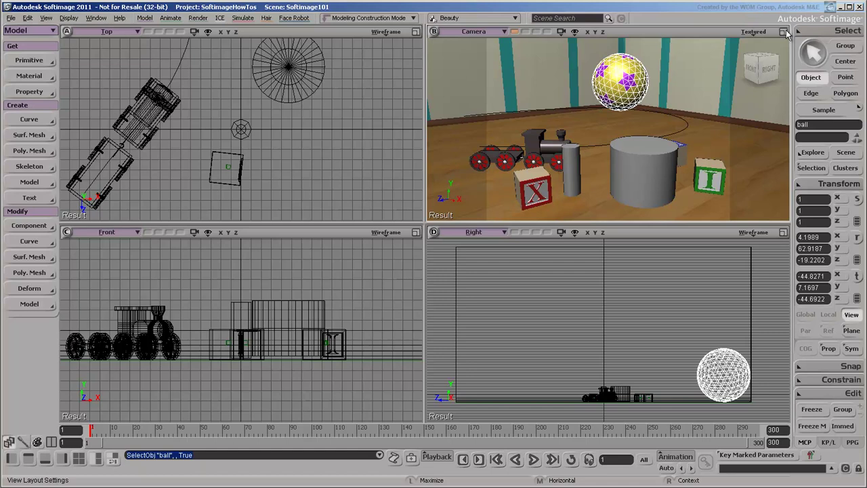
right_click(783, 32)
right_click(784, 32)
left_click(783, 31, "ctrl")
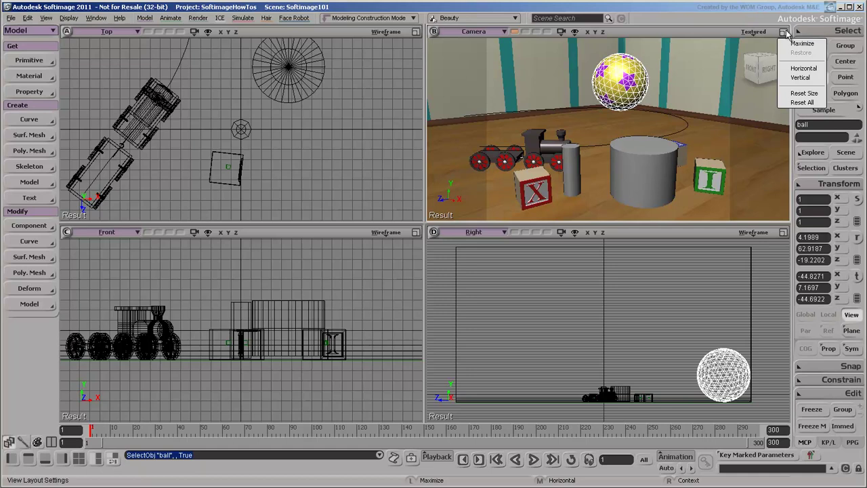
left_click(762, 33)
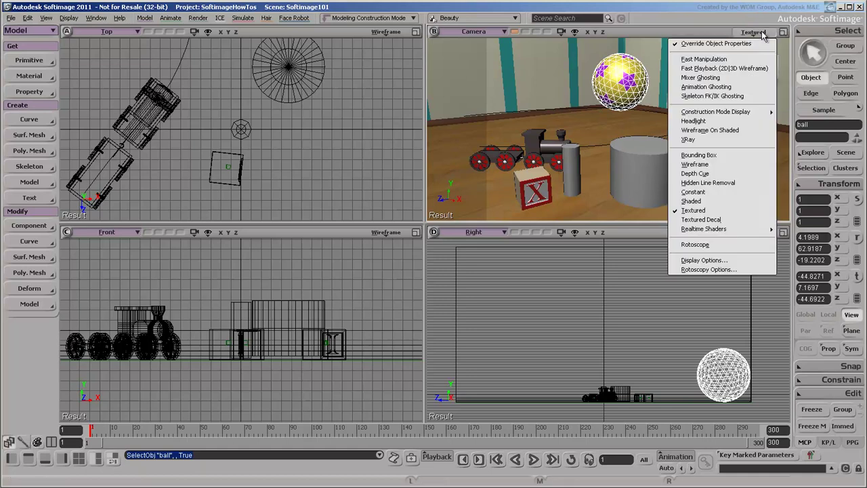
left_click(720, 165)
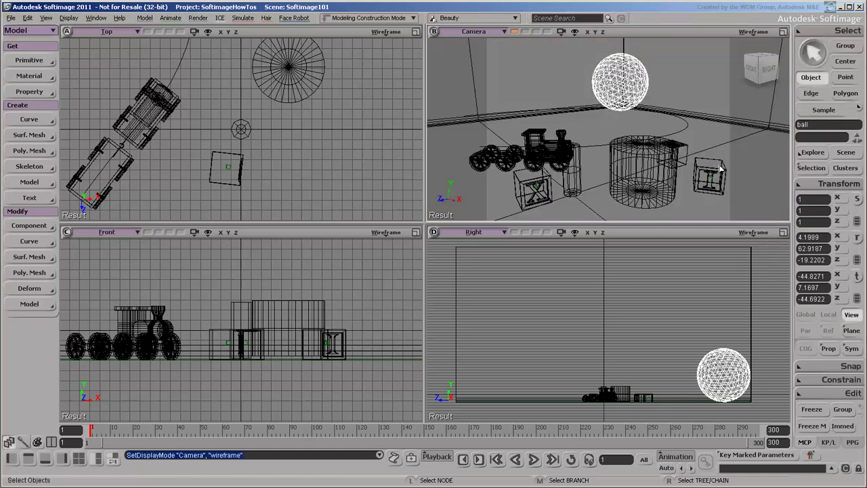
left_click(755, 32)
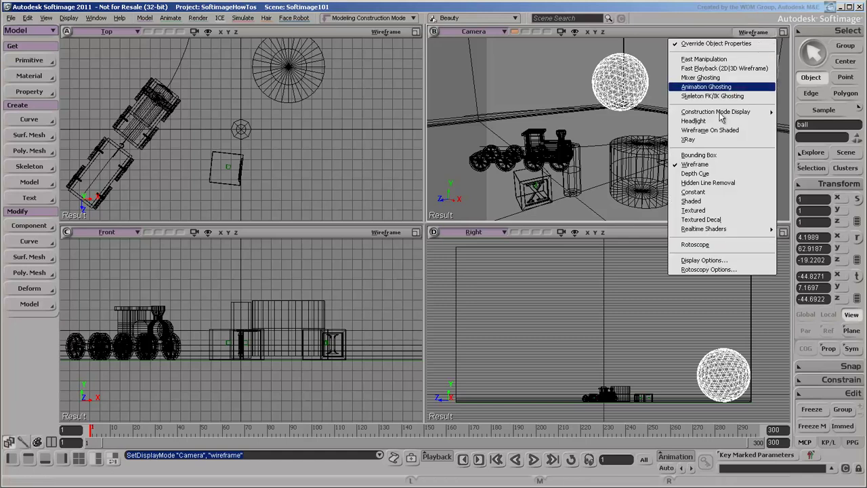
left_click(710, 183)
left_click(755, 33)
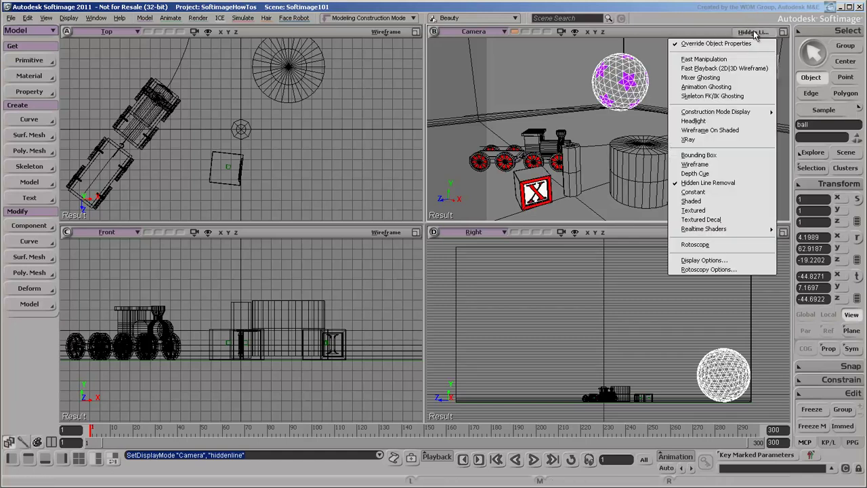
left_click(693, 210)
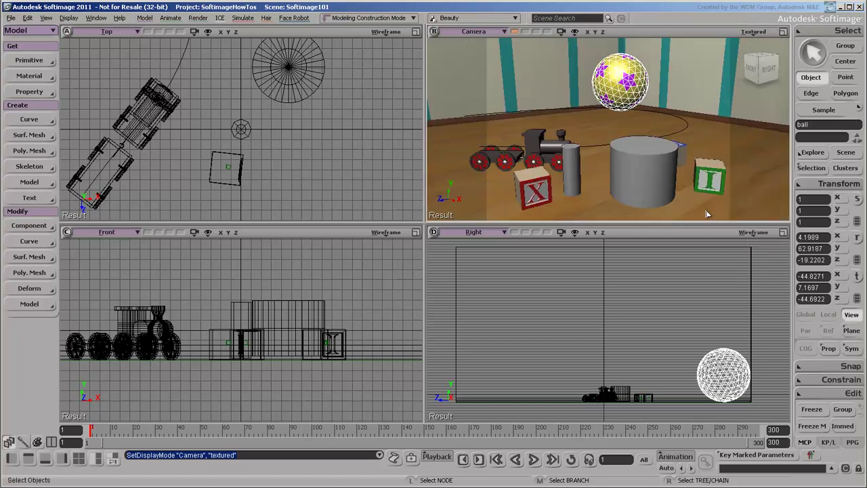
- Select the train engine and cycle the Top viewport through X, Y and Z views, ending top-down
left_click(533, 147)
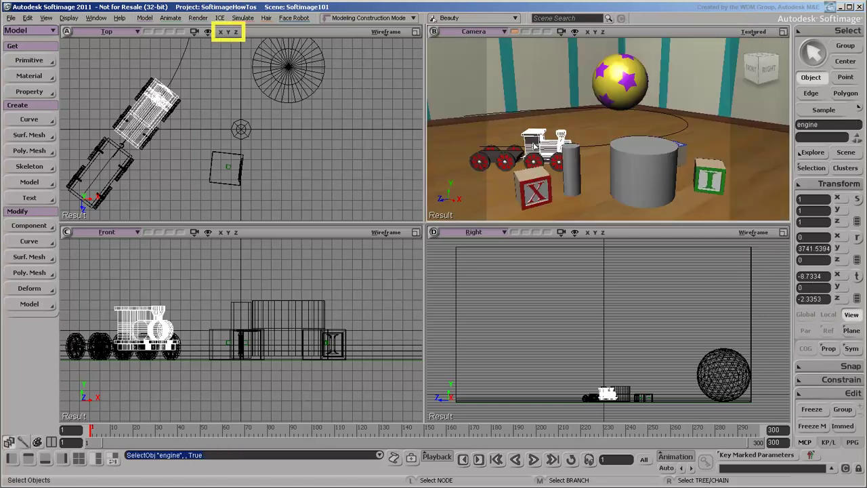
left_click(220, 33)
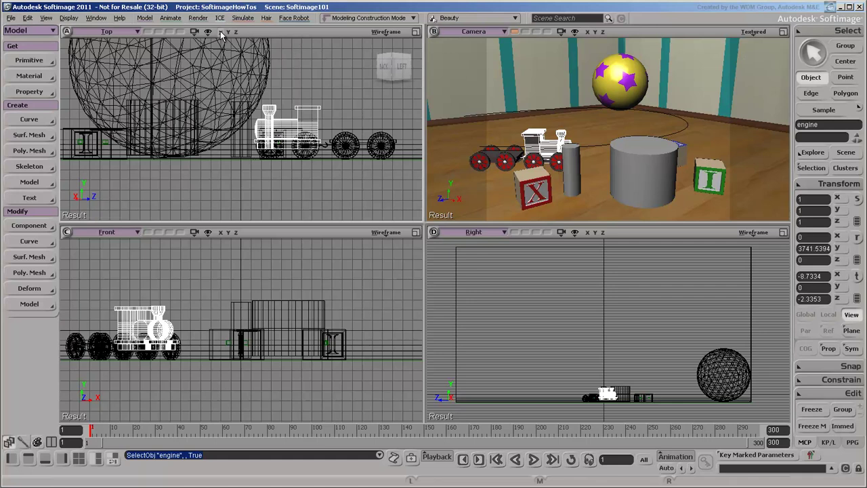
left_click(229, 33)
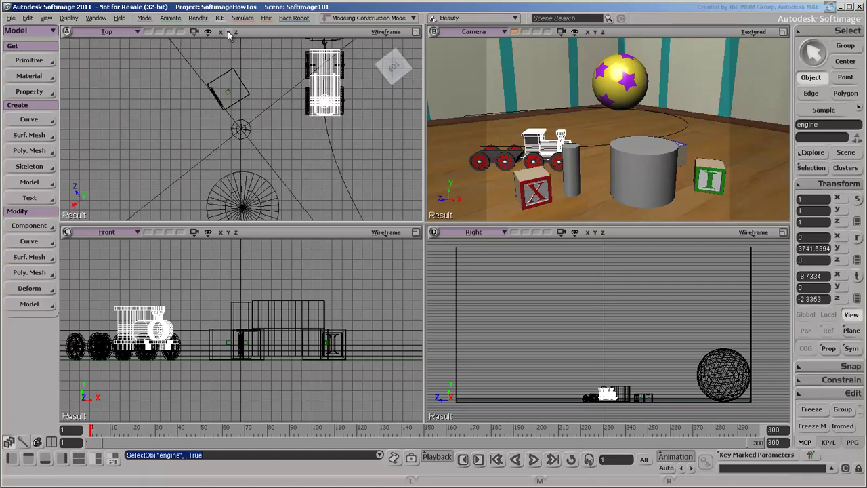
left_click(236, 33)
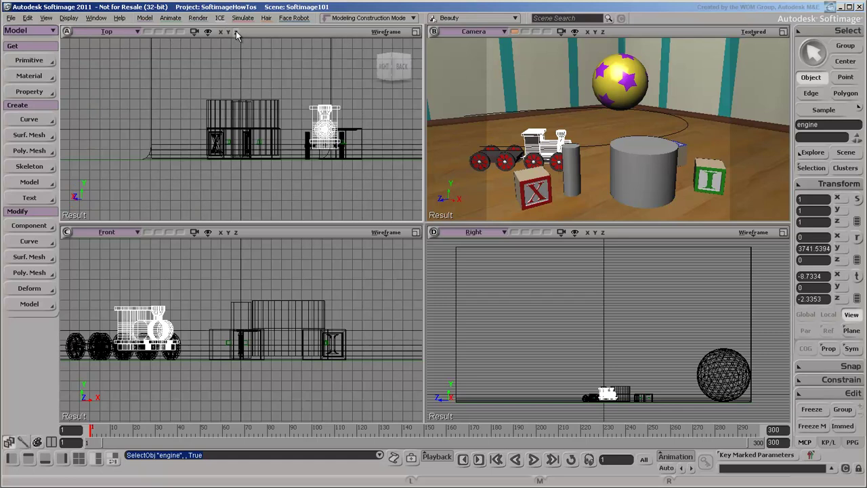
left_click(236, 32)
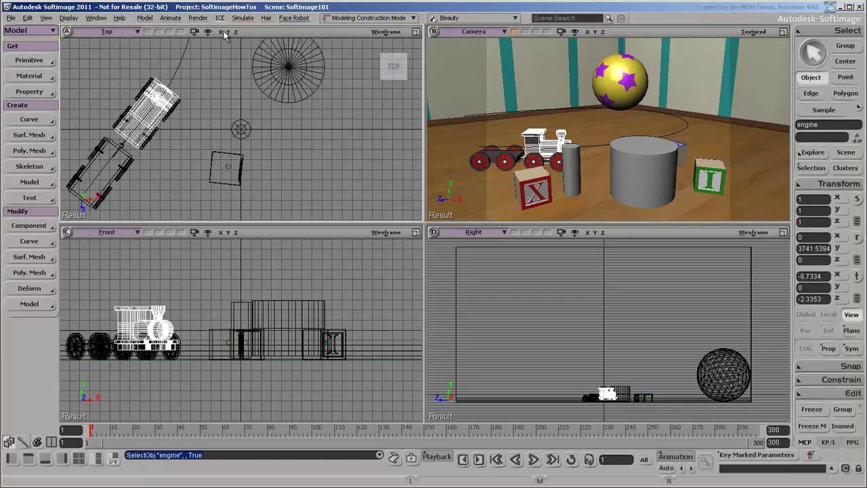
left_click(221, 32)
left_click(228, 32)
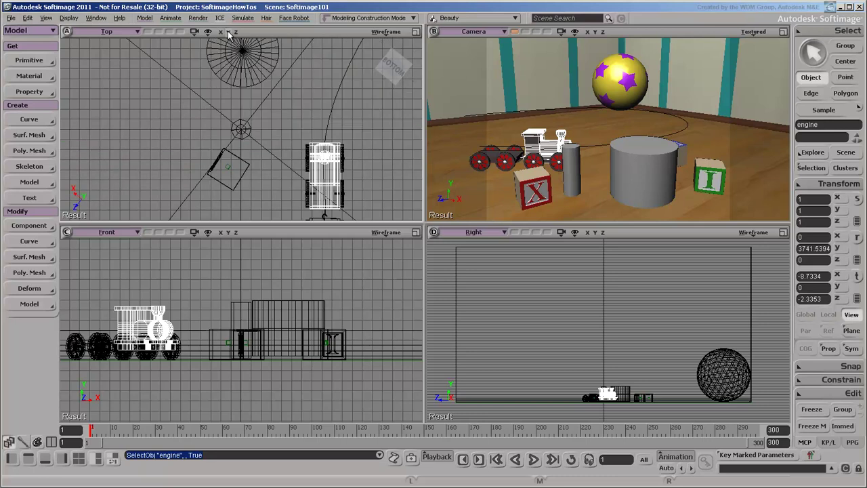
left_click(236, 32)
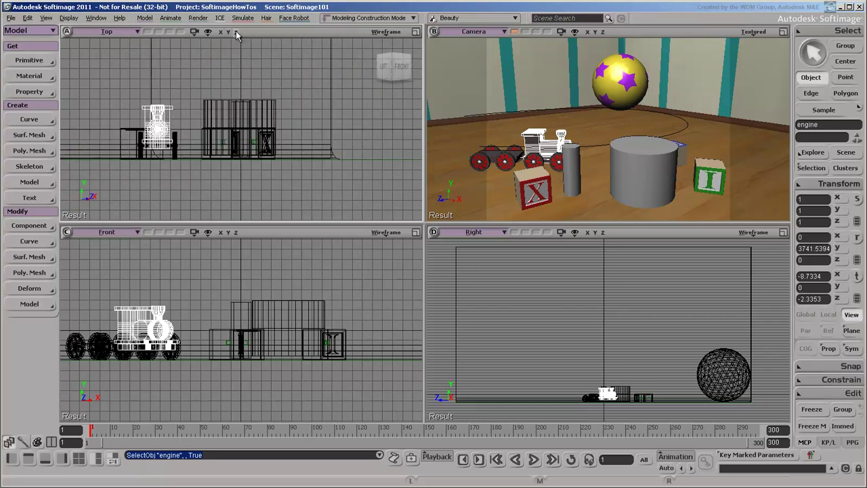
left_click(236, 31)
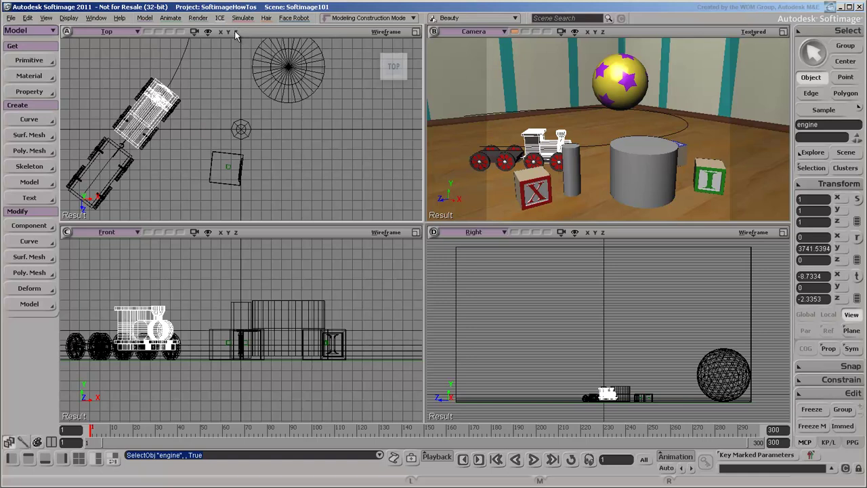
left_click(575, 32)
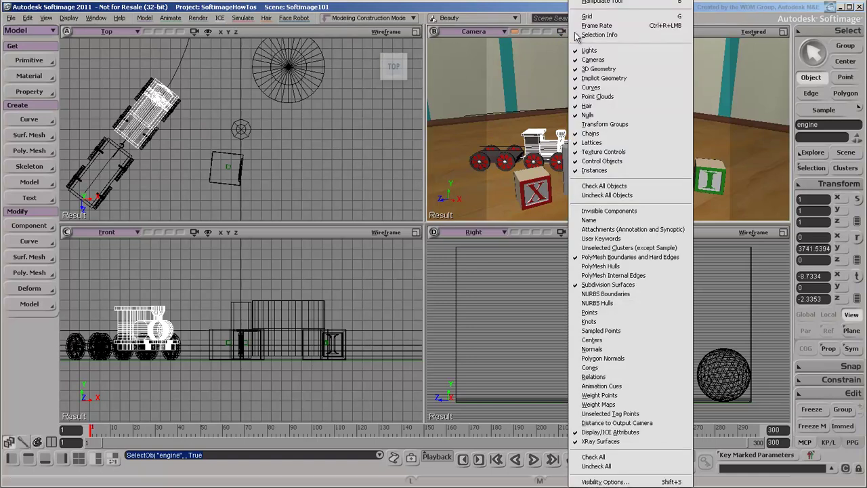
left_click(591, 349)
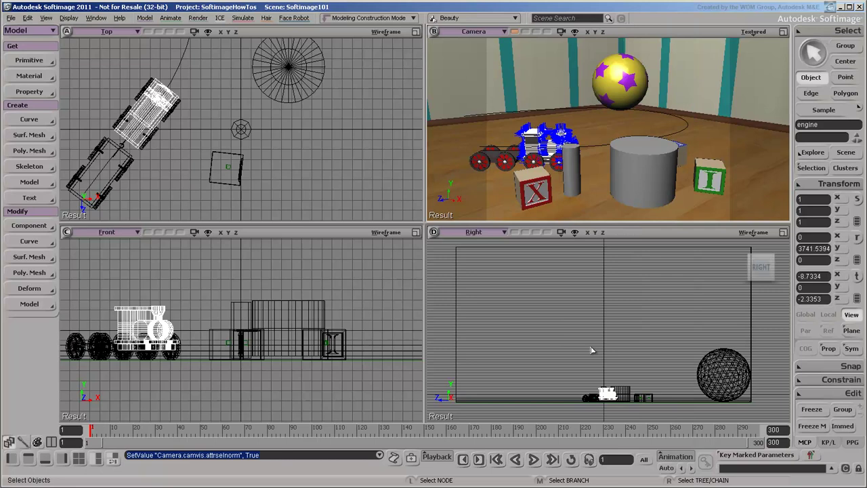
left_click(575, 32)
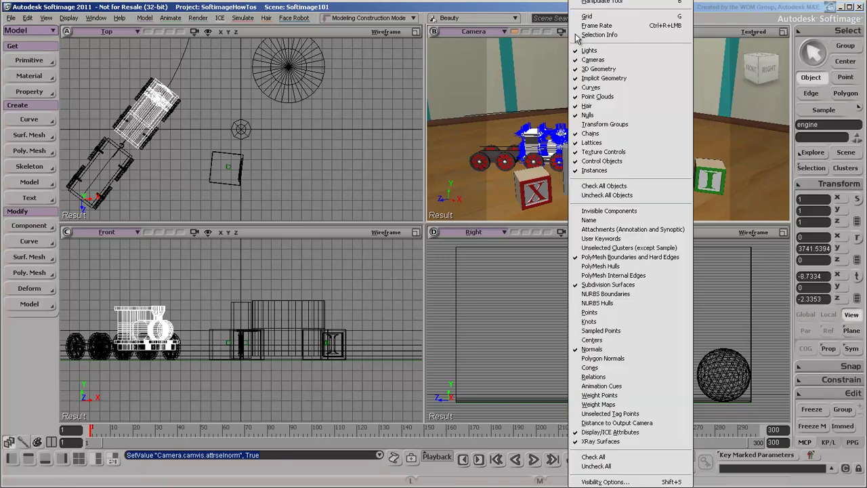
left_click(608, 349)
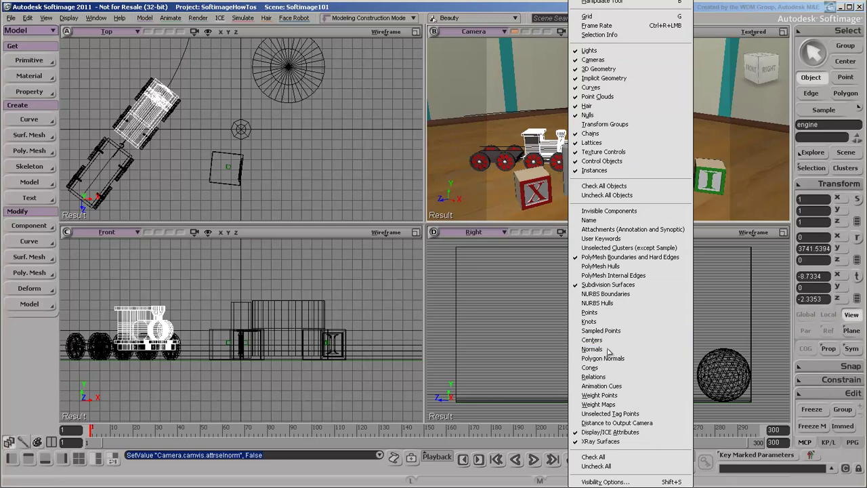
left_click(608, 35)
left_click(699, 41)
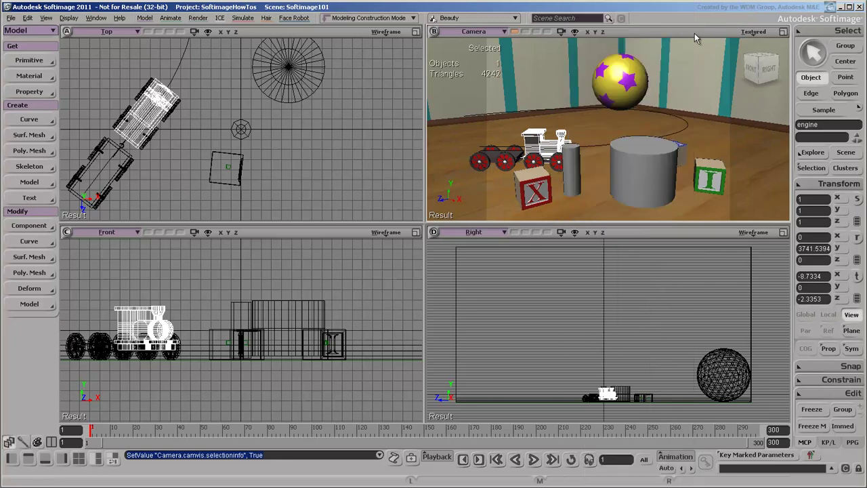
left_click(575, 32)
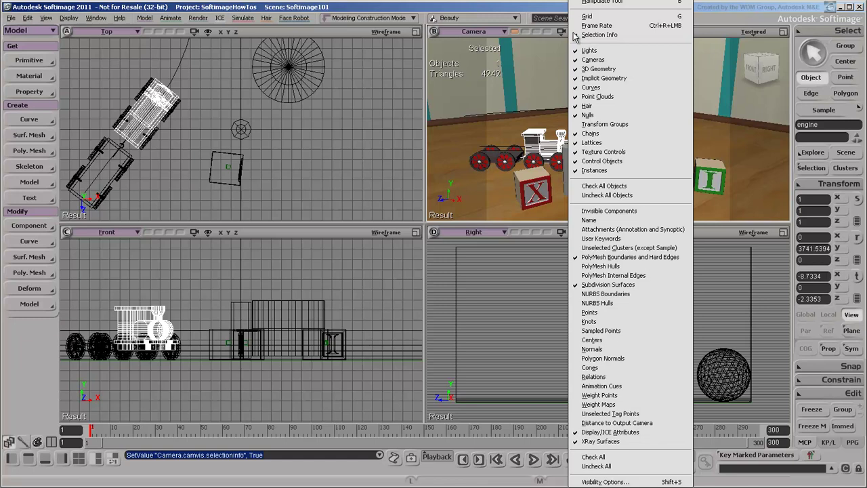
left_click(596, 35)
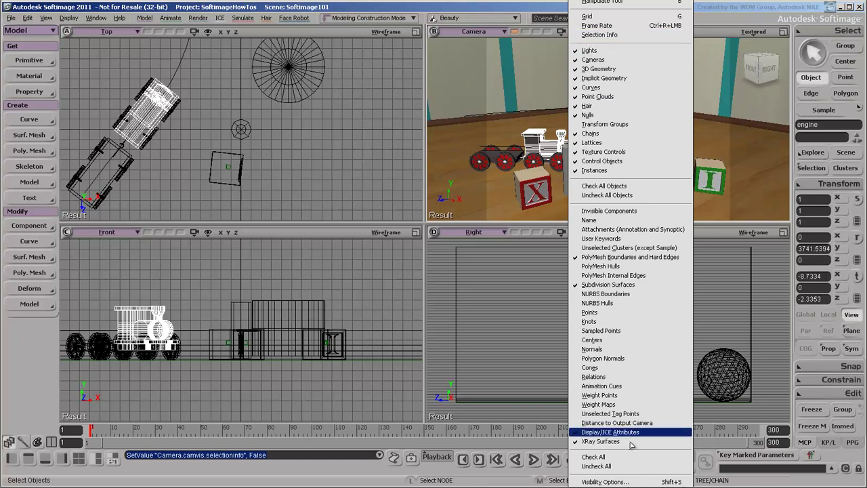
- Uncheck Axis under Visual Cues and Show Construction Level under Stats in Camera Visibility options
left_click(630, 482)
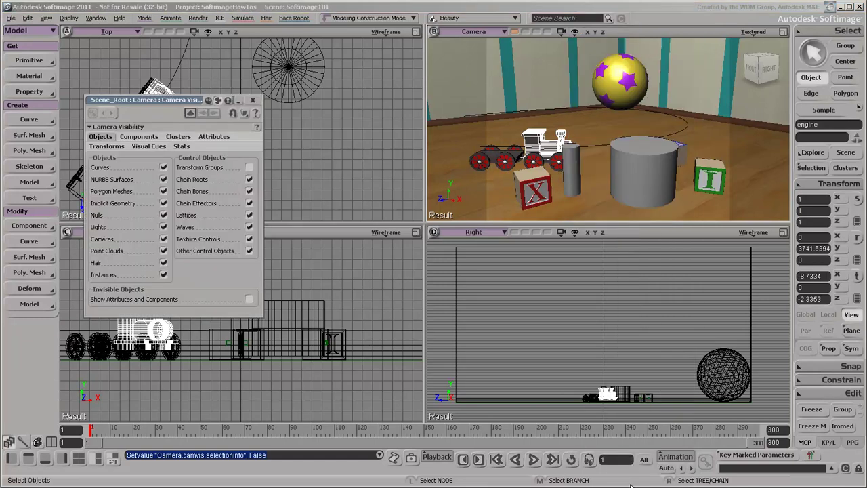
left_click(138, 147)
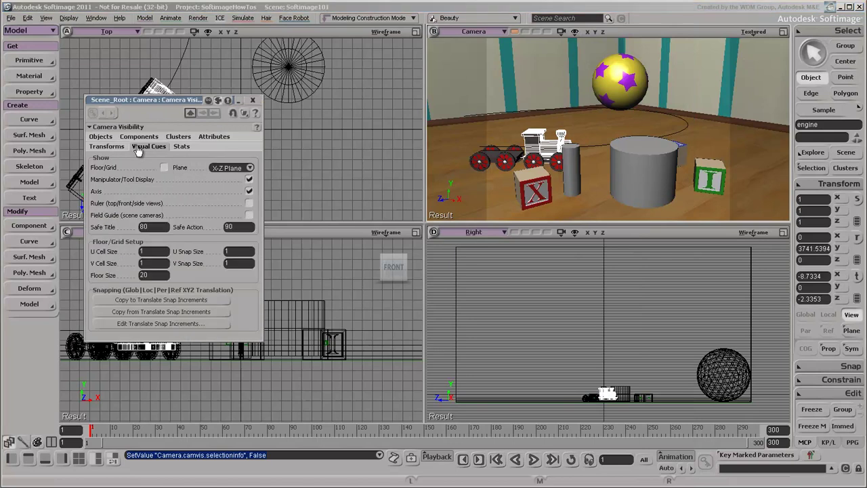
left_click(249, 191)
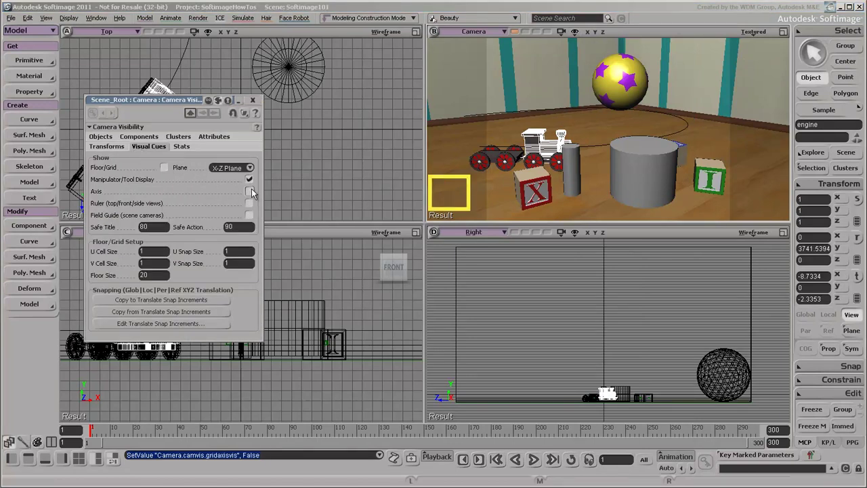
left_click(182, 147)
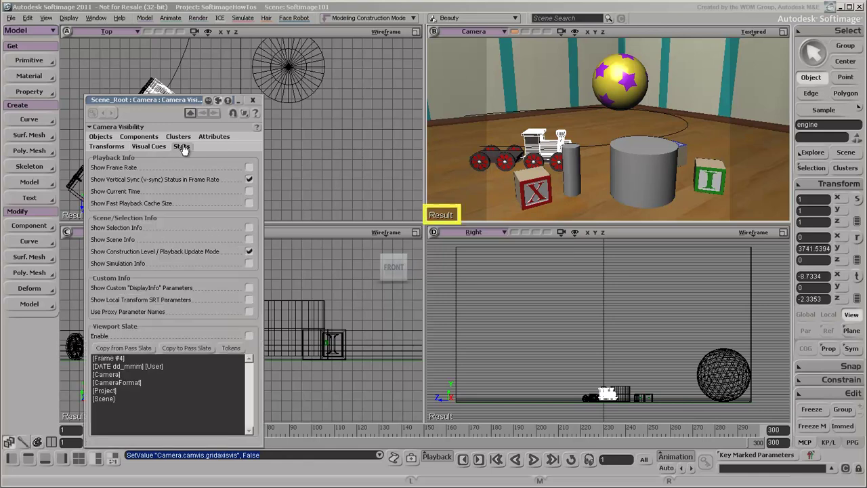
left_click(250, 253)
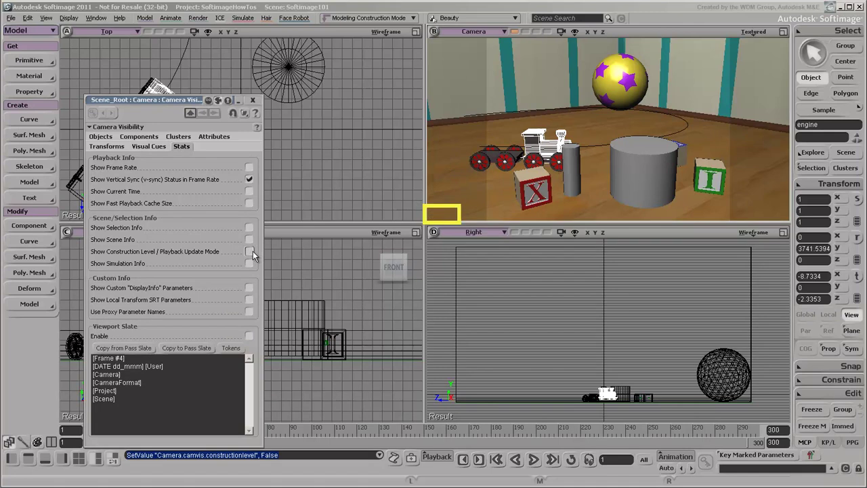
left_click(252, 100)
- Frame the selected train engine in the Camera view, then in all 3D views
left_click(561, 31)
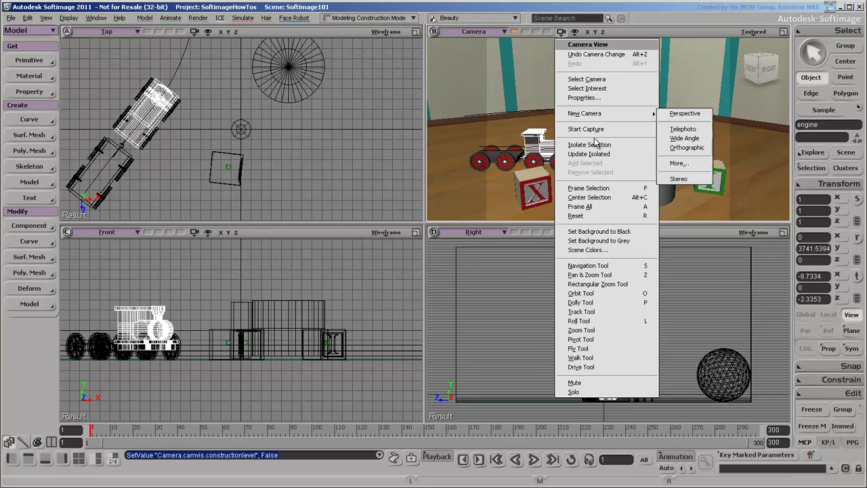
left_click(602, 189)
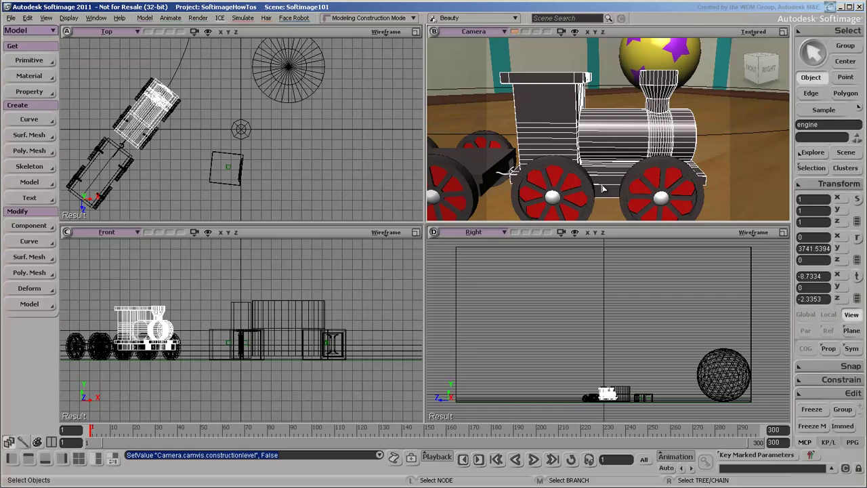
left_click(70, 19)
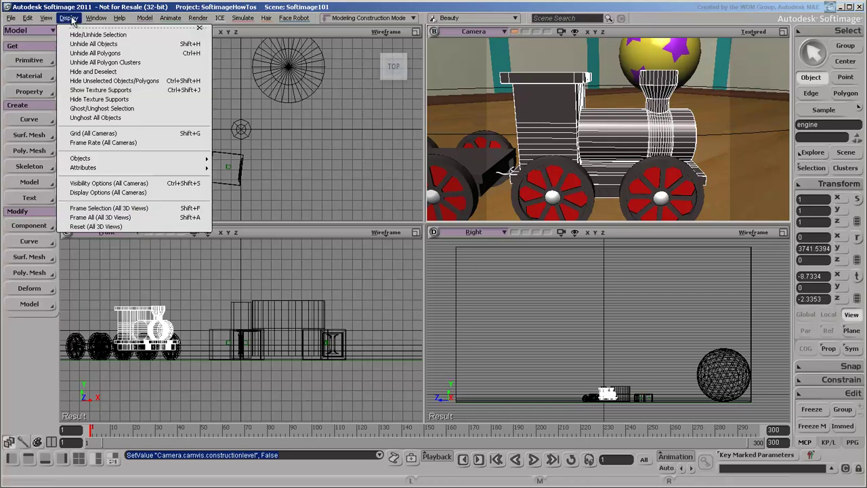
left_click(108, 208)
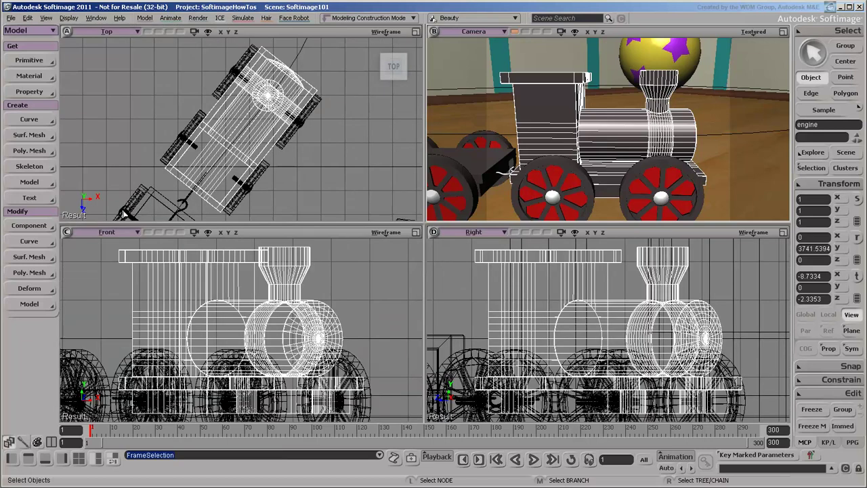
- Browse the Display and Camera View menus without applying anything
left_click(68, 18)
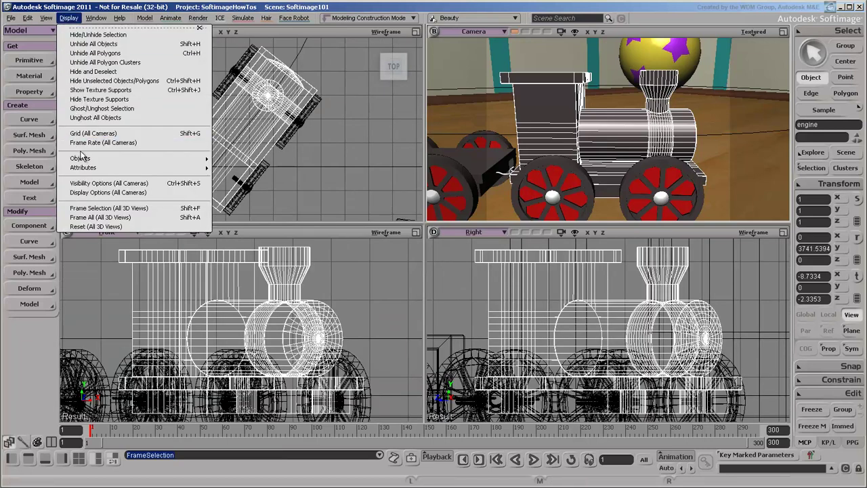
mouse_move(83, 159)
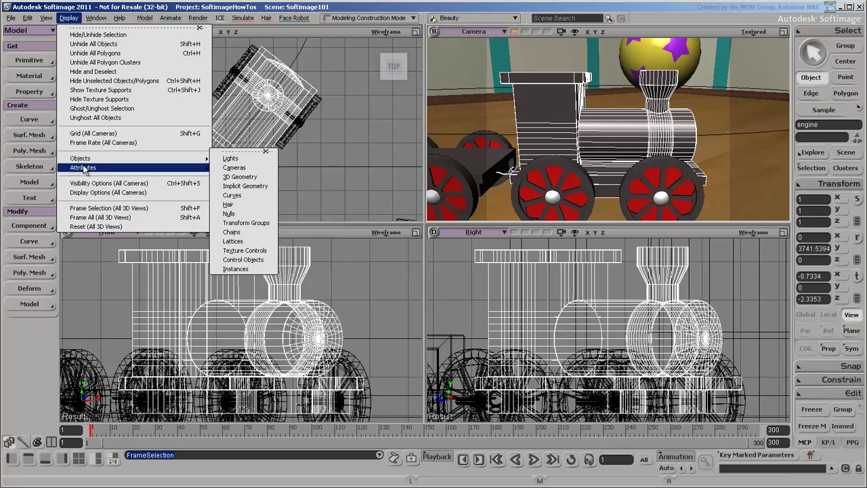
left_click(561, 32)
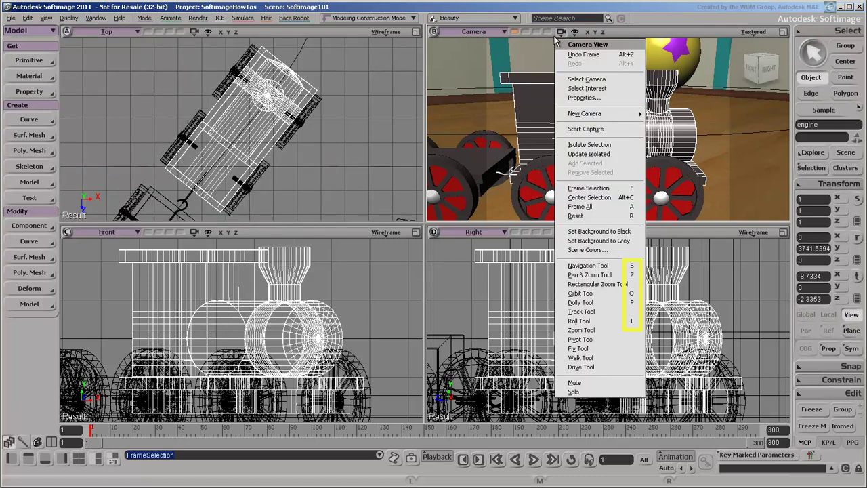
left_click(553, 35)
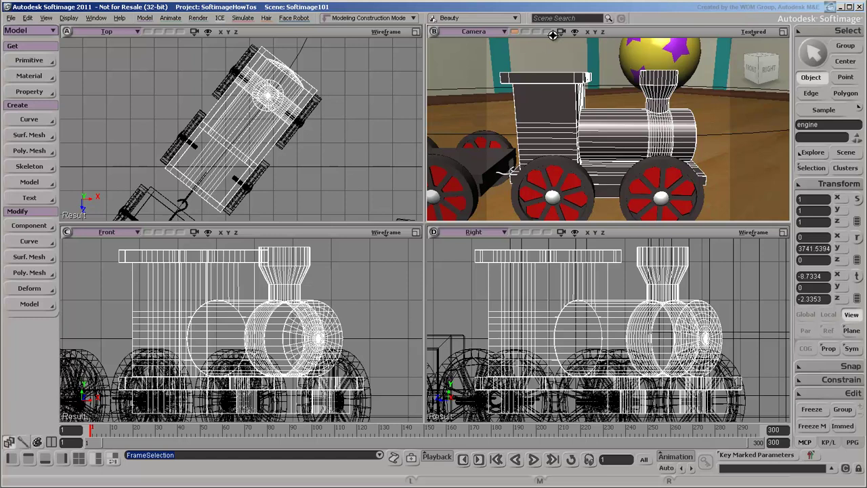
- Pan, dolly and orbit the Camera view with the S tool, then undo/redo to the wider view
key("s")
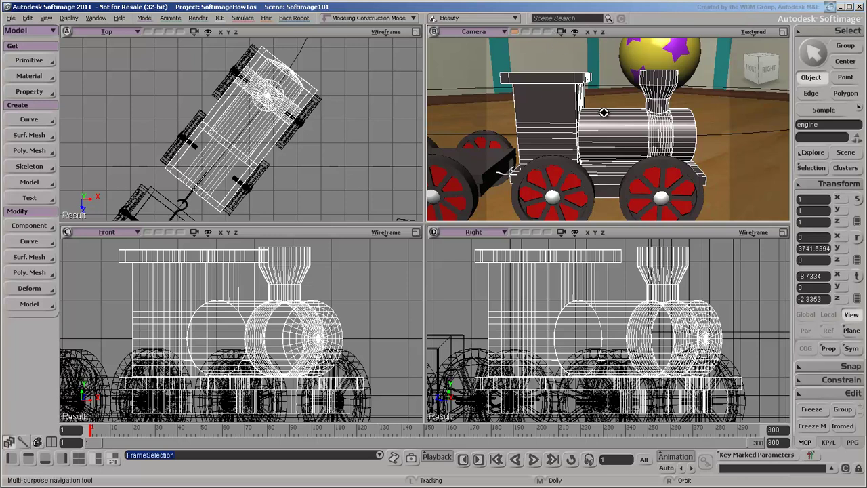
mouse_move(603, 112)
left_mouse_down()
mouse_move(620, 113)
mouse_move(557, 117)
mouse_move(612, 117)
mouse_move(607, 98)
mouse_move(617, 164)
mouse_move(613, 107)
left_mouse_up()
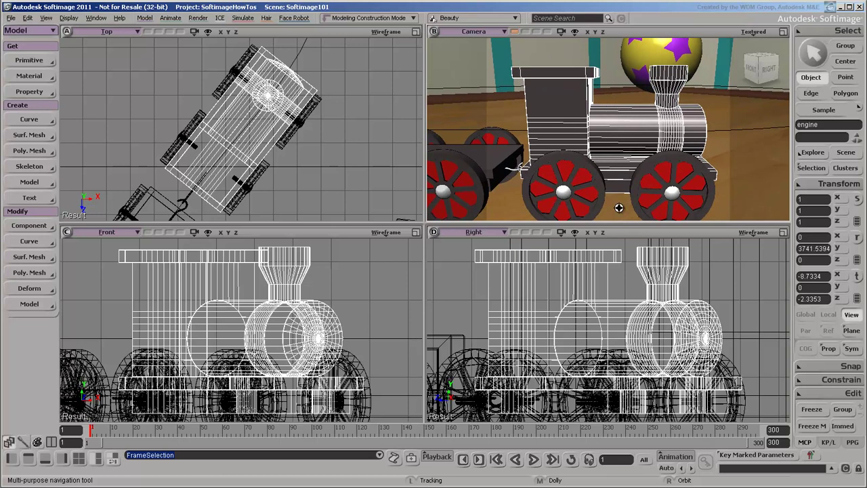
middle_click_drag(618, 208, 607, 76)
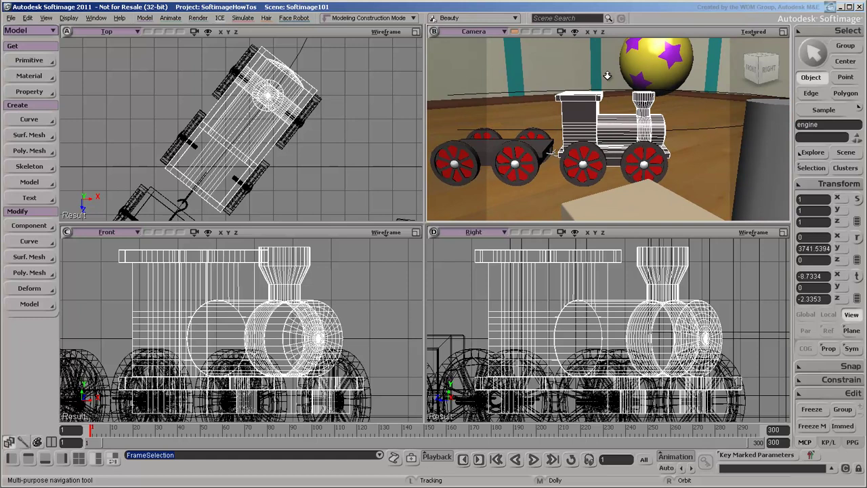
right_click_drag(607, 77, 612, 146)
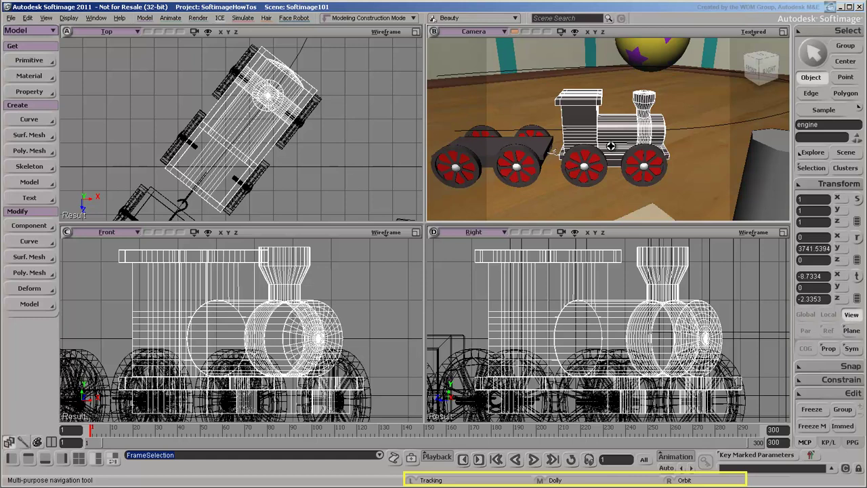
key("shift")
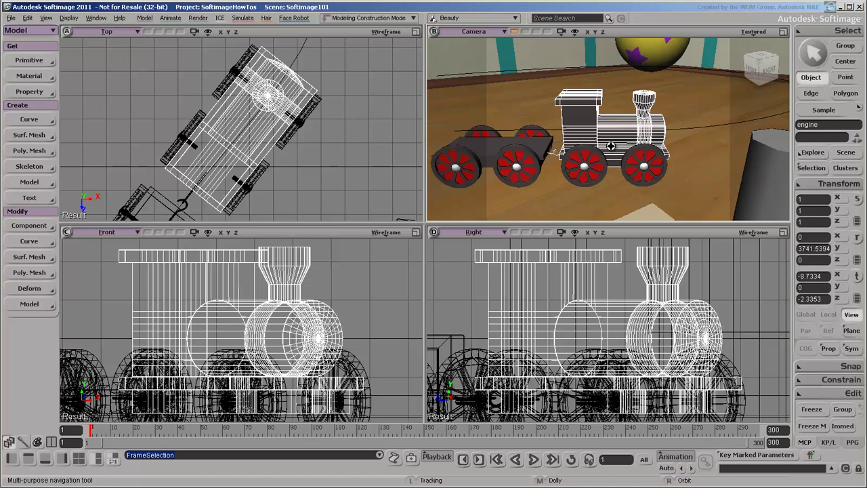
key("alt+z")
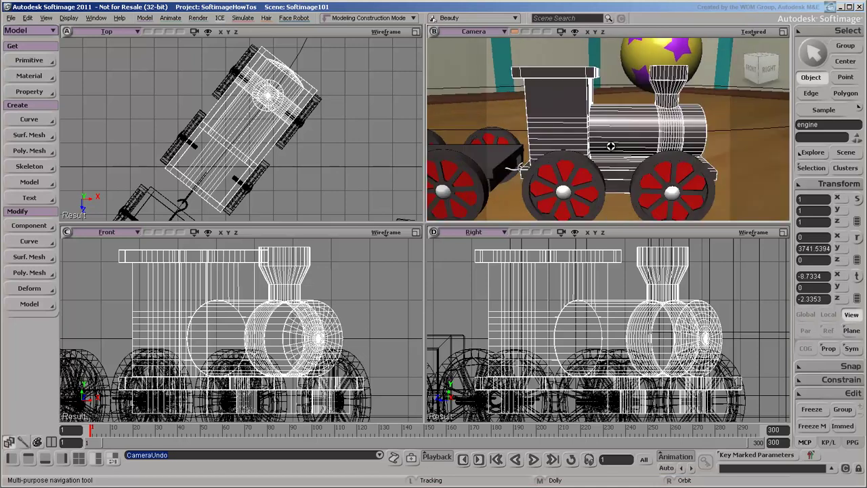
key("alt+y")
key("alt+y")
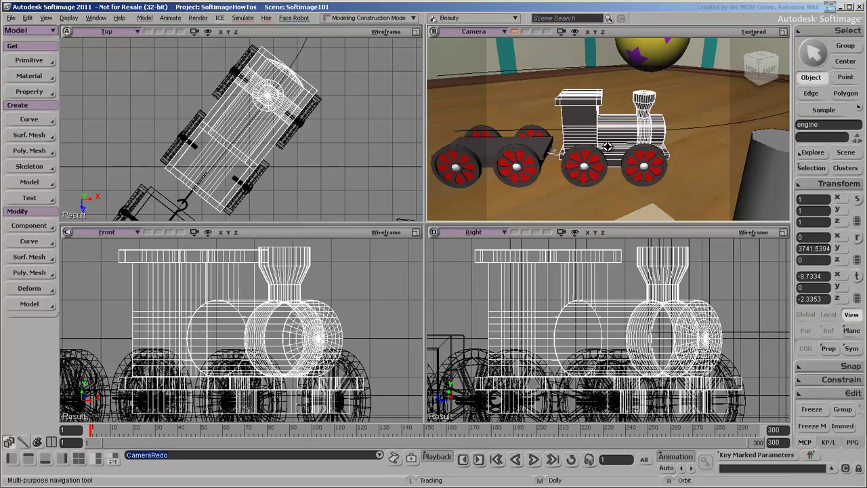
- Store the side-on view in the second memo-camera slot, orbit away, then recall it
middle_click(524, 30)
key("s")
left_click_drag(624, 119, 621, 122)
right_click_drag(621, 122, 591, 141)
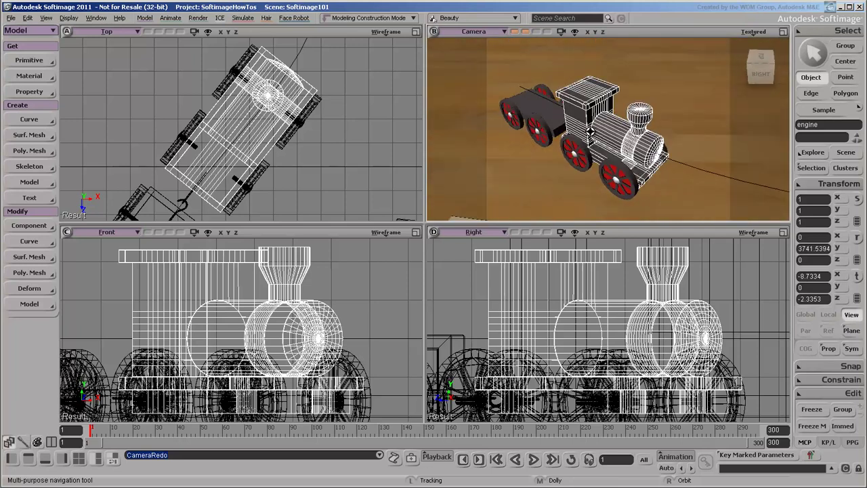
left_click(526, 32)
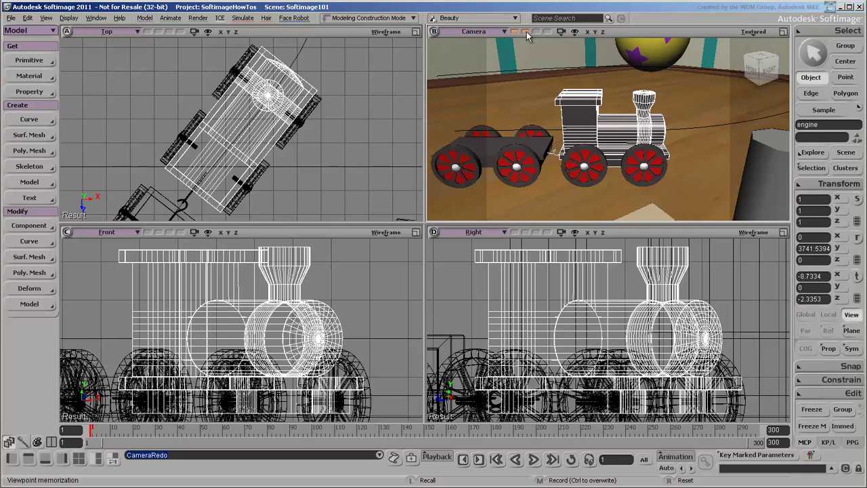
- Use ViewCube faces and corners to view the train from front, front-right and top-corner angles
left_click(756, 78)
left_click(758, 77)
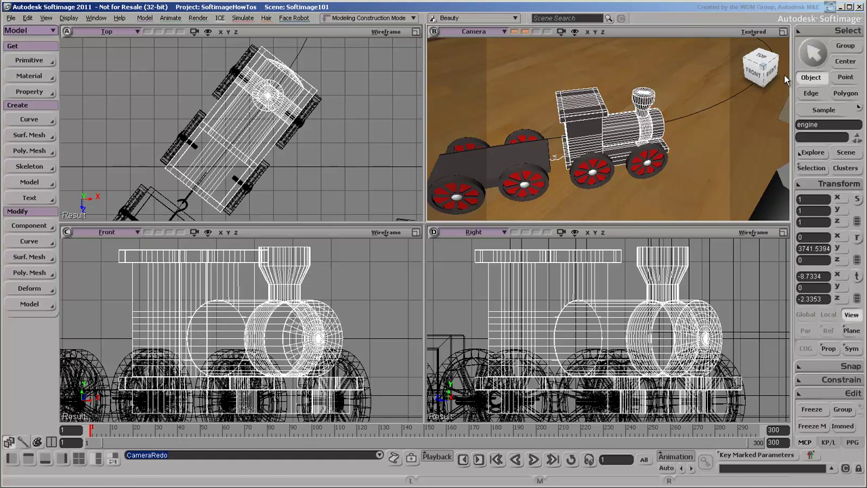
left_click(752, 74)
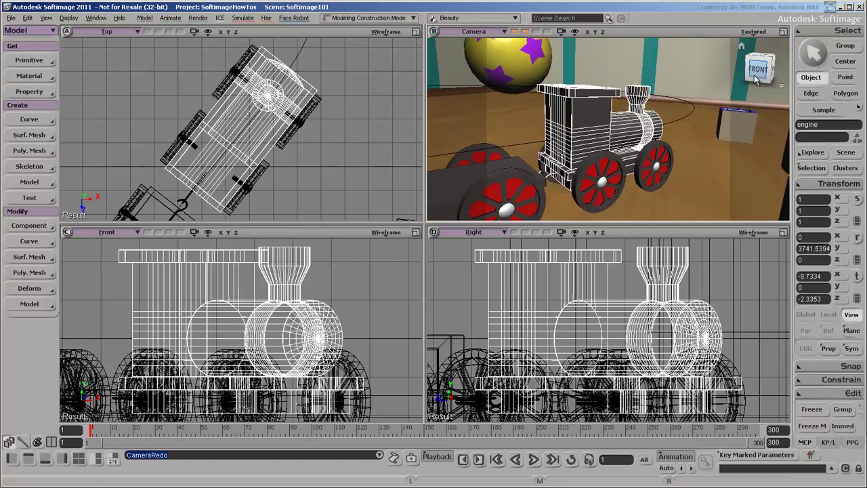
left_click(770, 69)
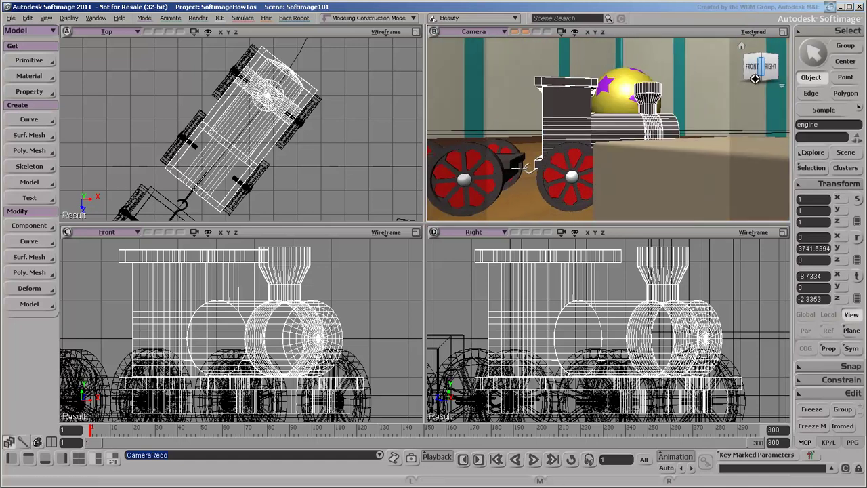
left_click(760, 57)
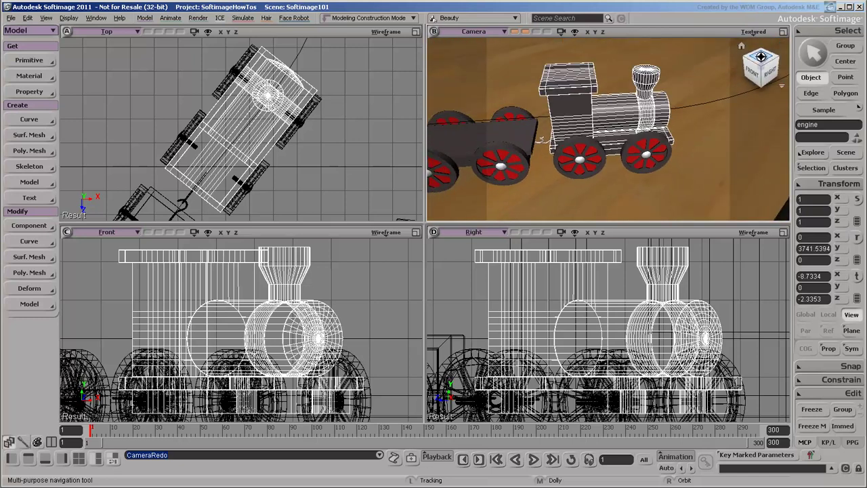
- Uncheck Show the ViewCube in File > Preferences > ViewCube
left_click(781, 87)
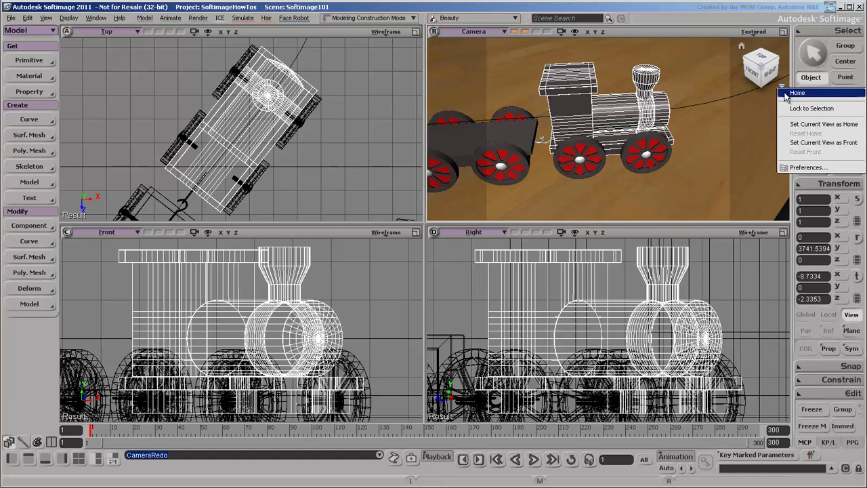
left_click(805, 167)
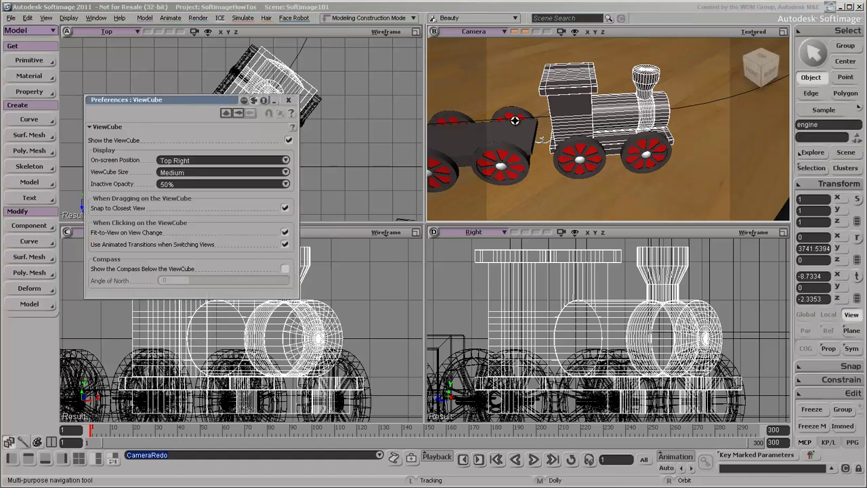
left_click(288, 101)
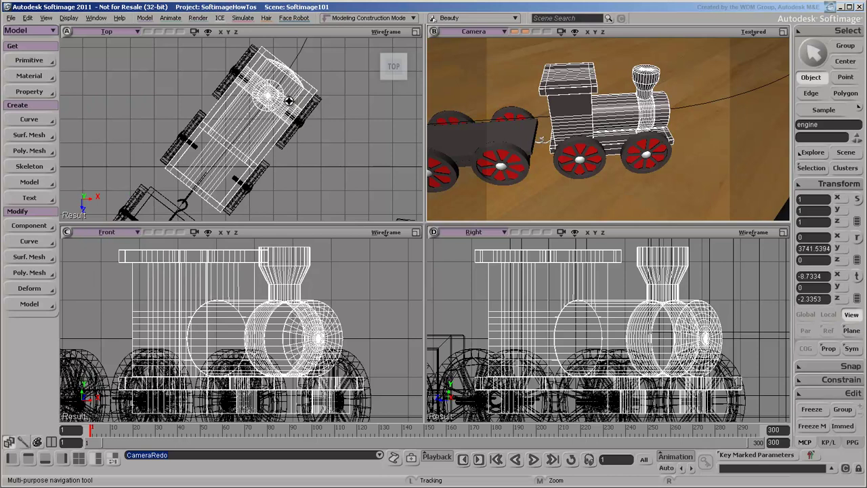
left_click(10, 18)
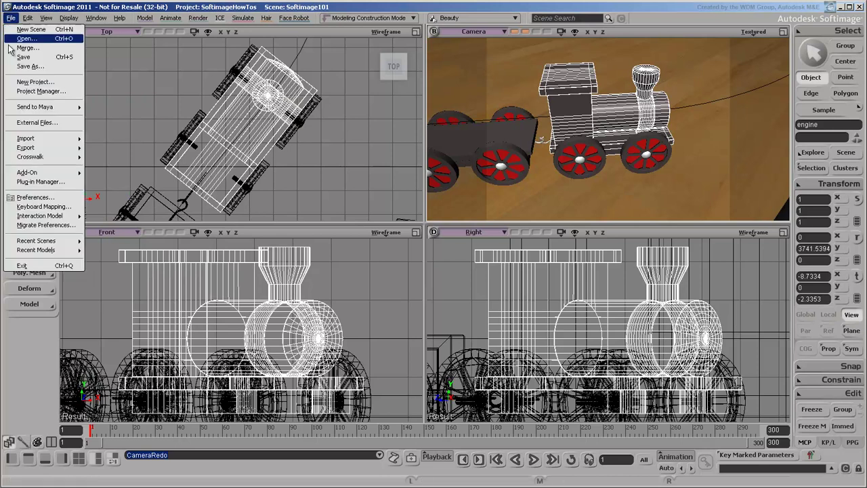
left_click(10, 198)
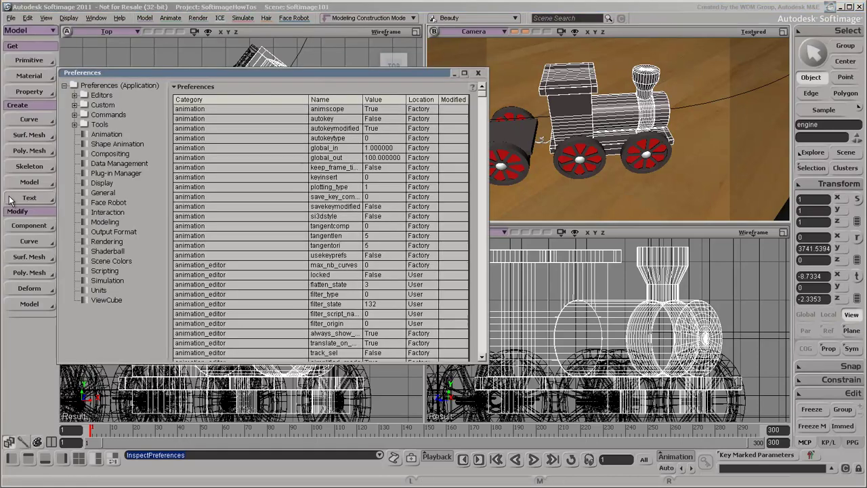
left_click(106, 300)
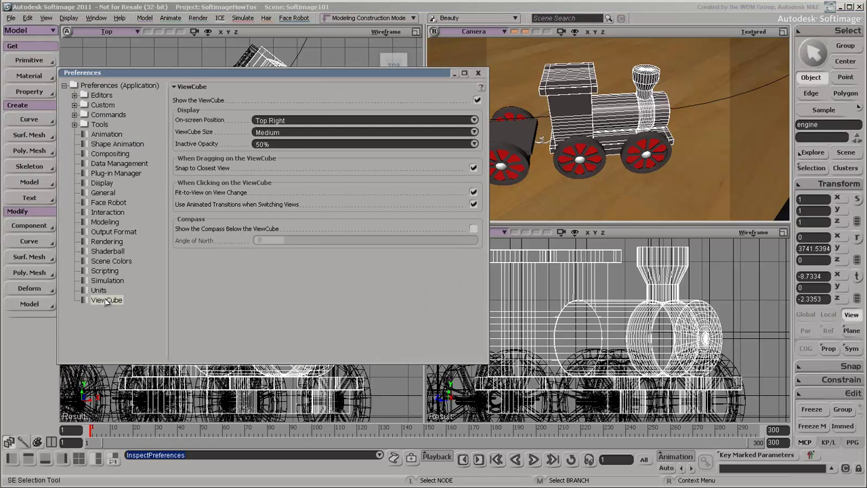
left_click(477, 100)
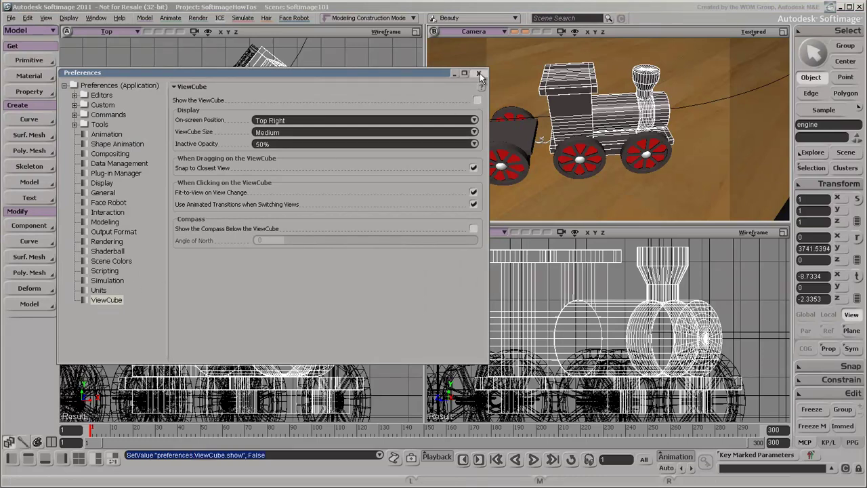
left_click(479, 73)
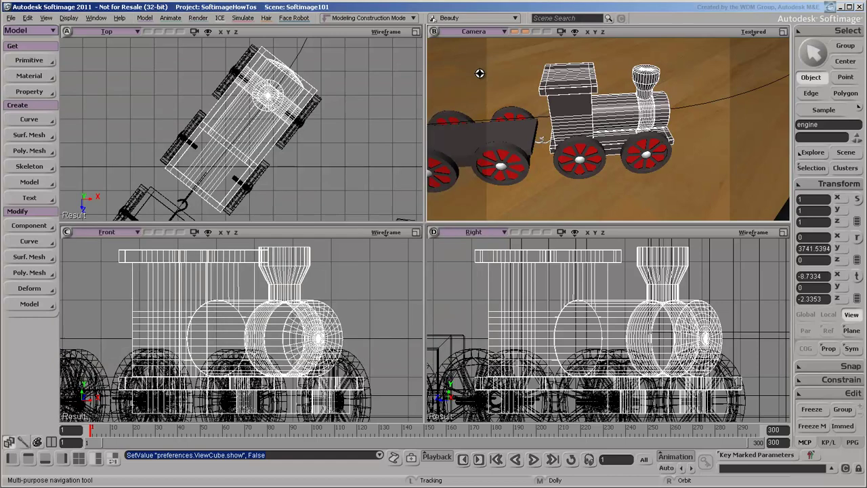
left_click(433, 33)
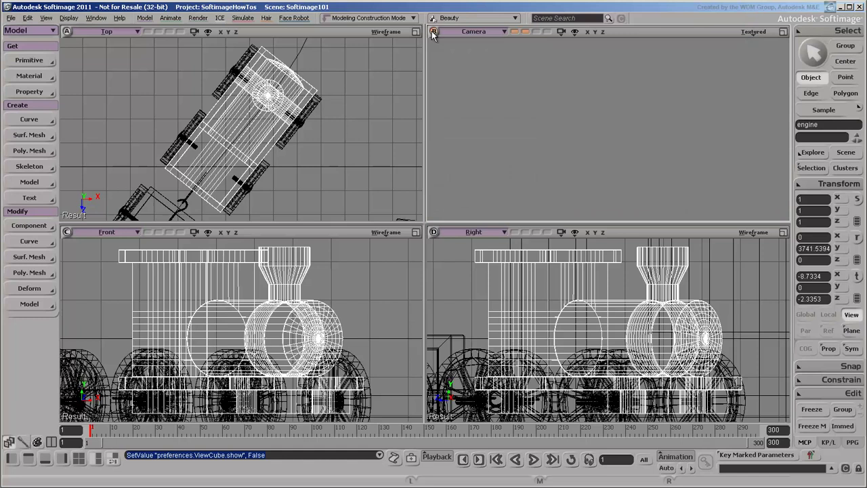
left_click(433, 33)
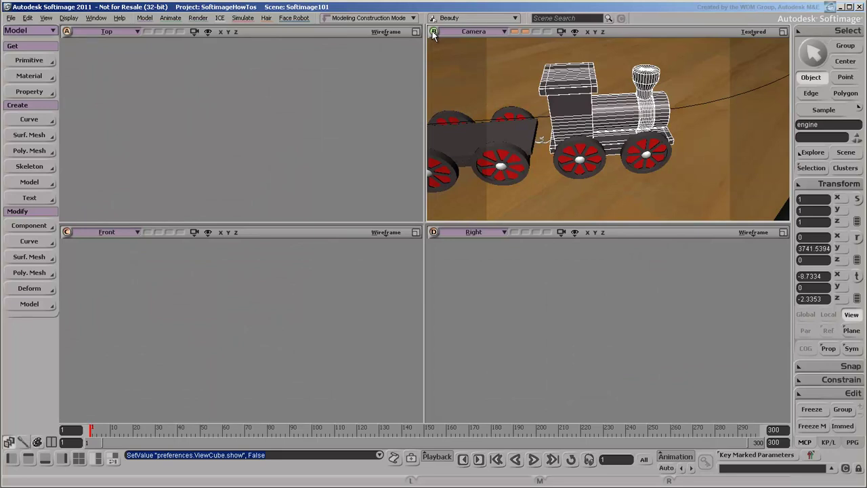
left_click(434, 32)
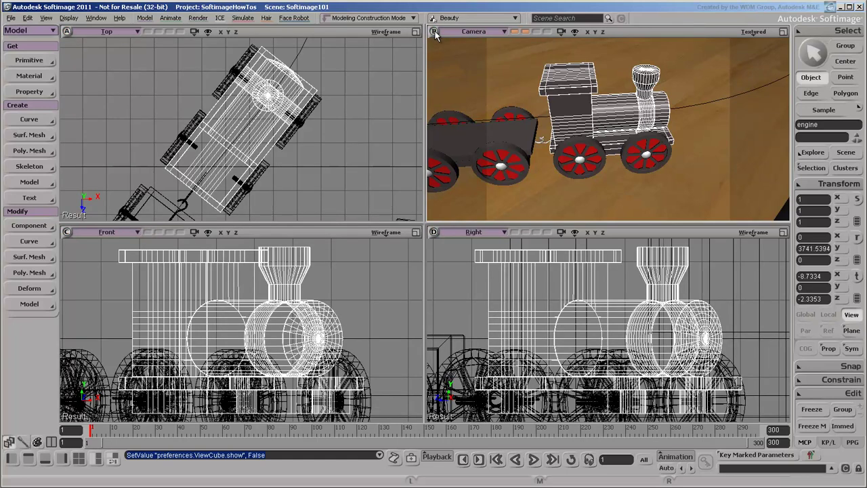
- Switch viewport A to the User view, then toggle it back to Top
left_click(130, 32)
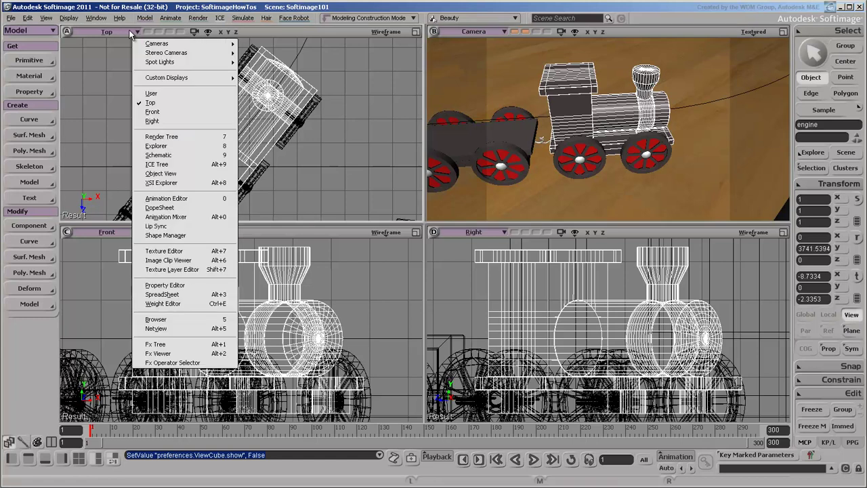
mouse_move(150, 65)
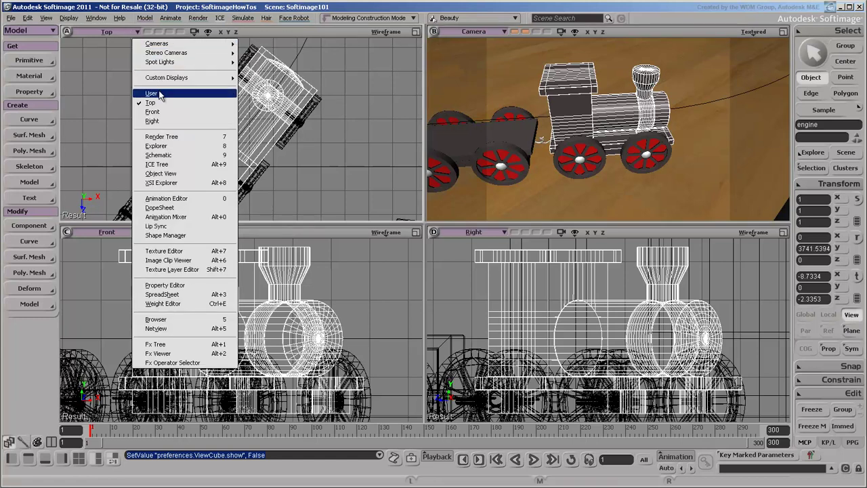
left_click(157, 93)
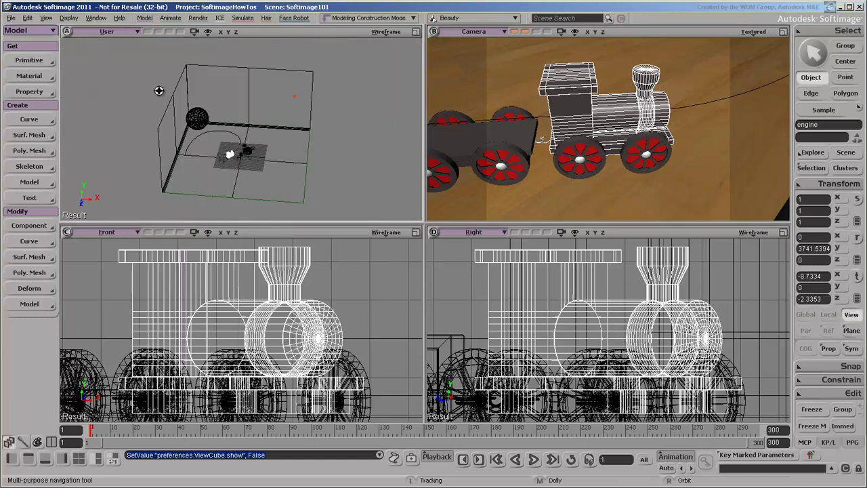
left_click(126, 32)
left_click(126, 32)
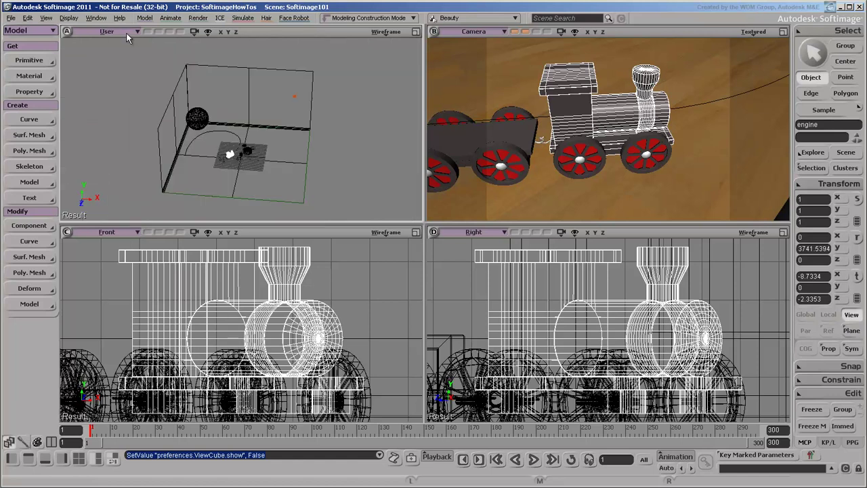
left_click(126, 32)
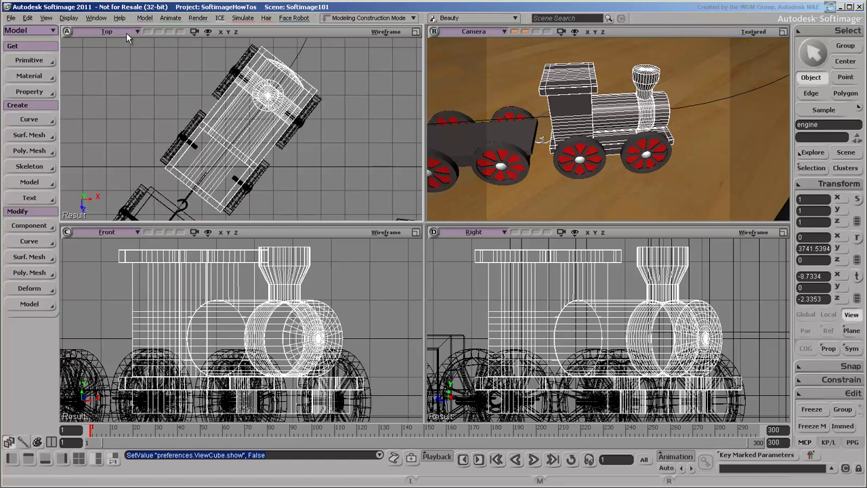
- Open a floating Explorer via View > General > Explorer
left_click(46, 18)
mouse_move(51, 29)
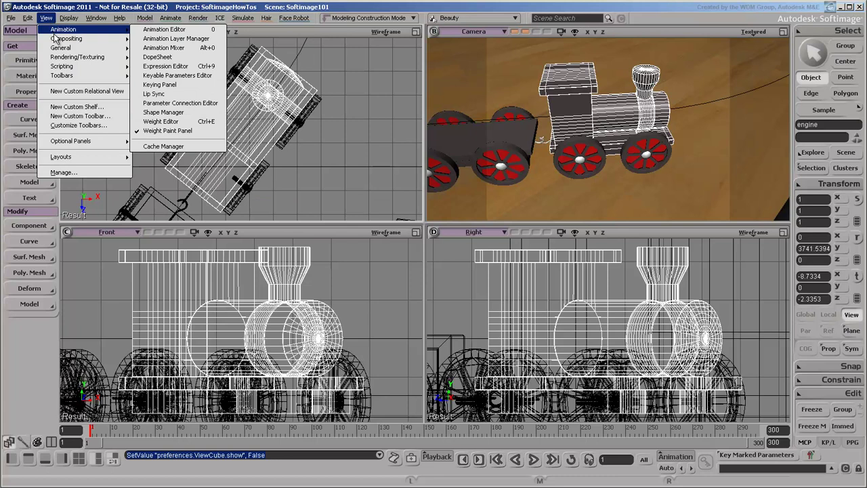
mouse_move(56, 49)
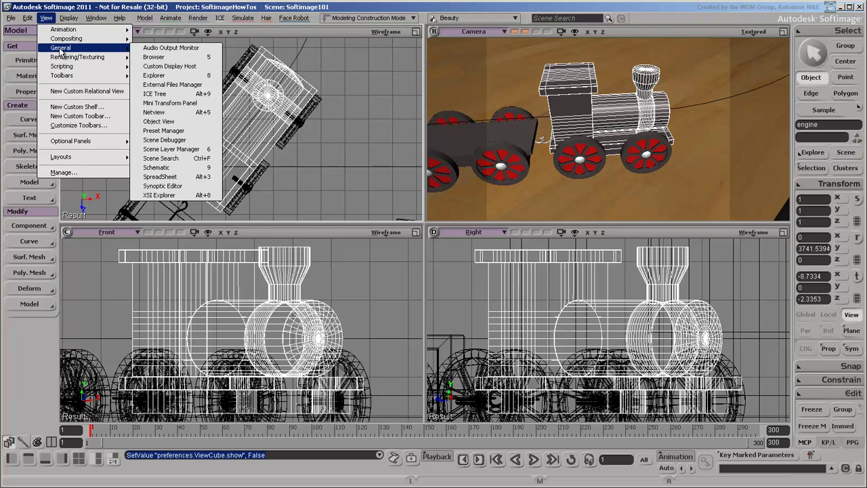
left_click(170, 79)
- Expand the engine node, select cylinder1, and open then close its property page
left_click(121, 286)
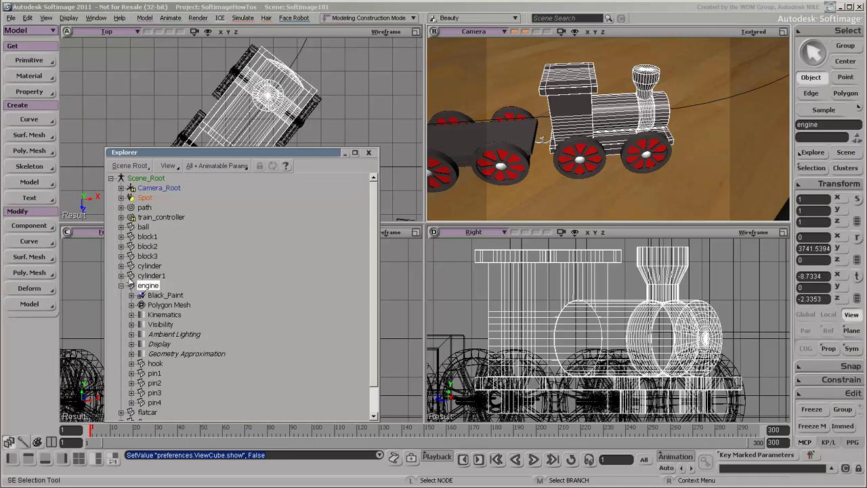
left_click(150, 276)
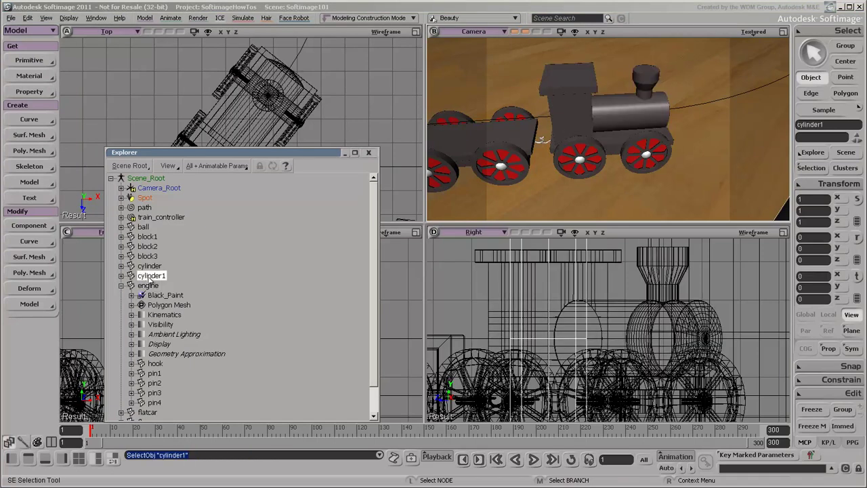
left_click(133, 278)
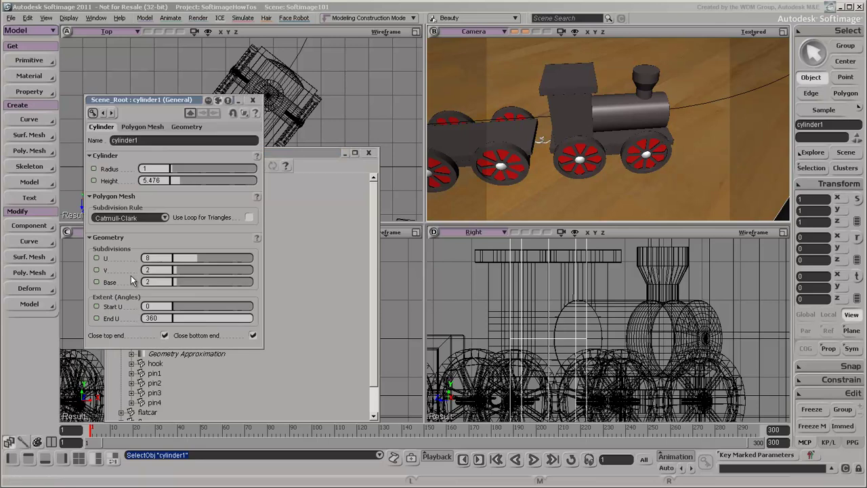
left_click(253, 100)
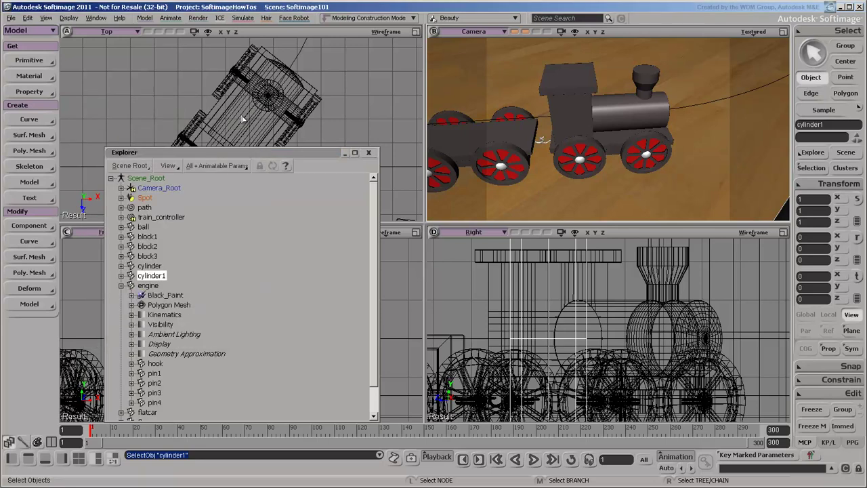
- Filter the Explorer to Objects Only, try Passes and Selection scopes, return to Scene_Root, then minimize and restore it
left_click(220, 165)
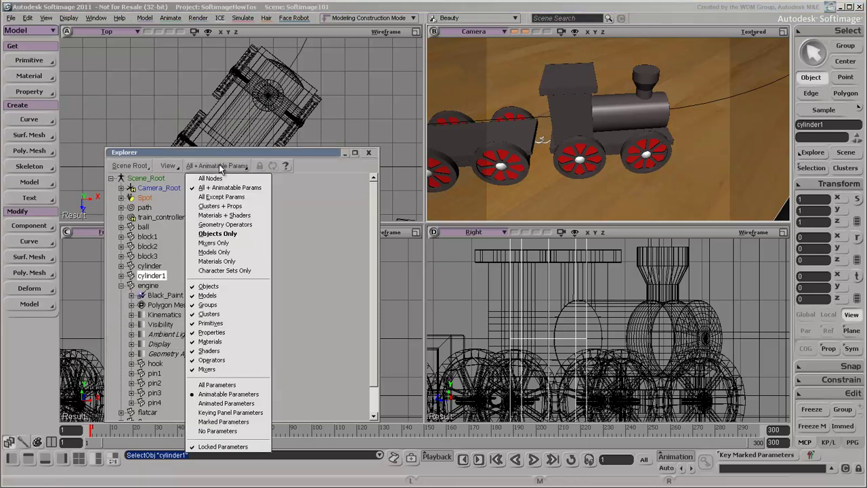
left_click(223, 234)
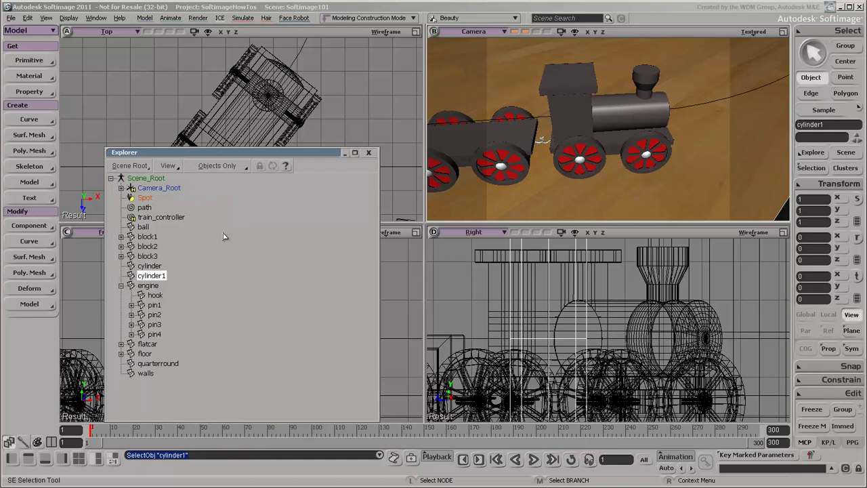
left_click(132, 166)
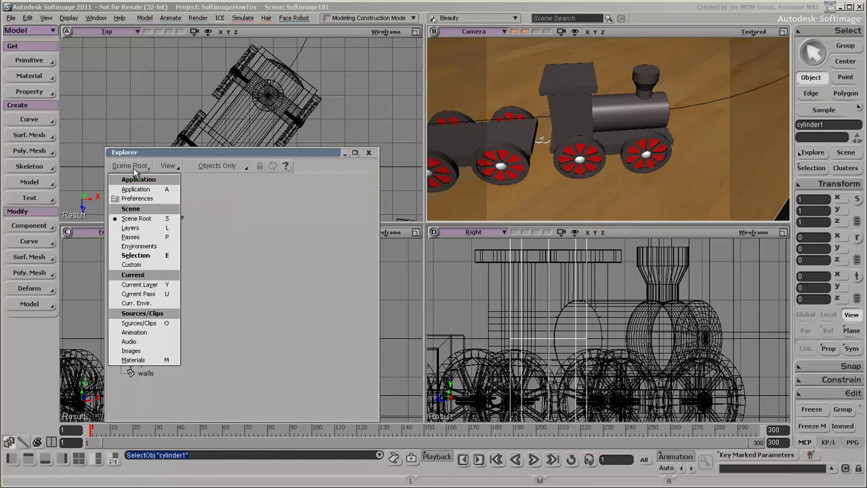
left_click(141, 236)
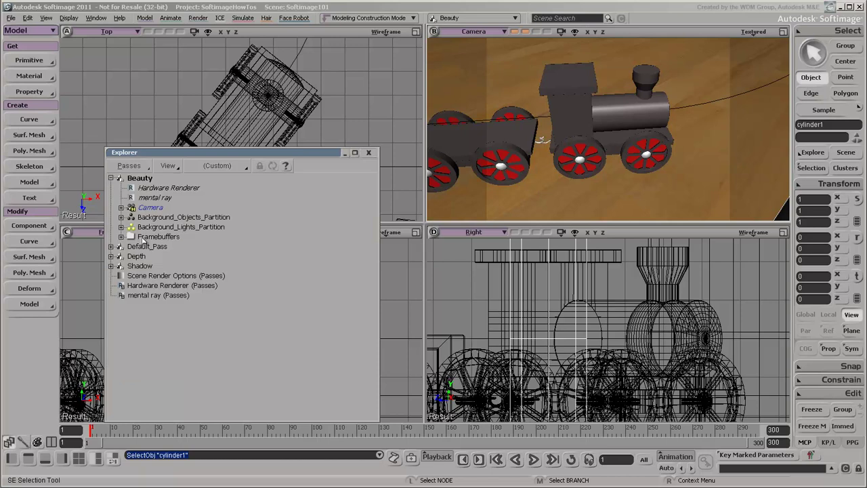
left_click(135, 165)
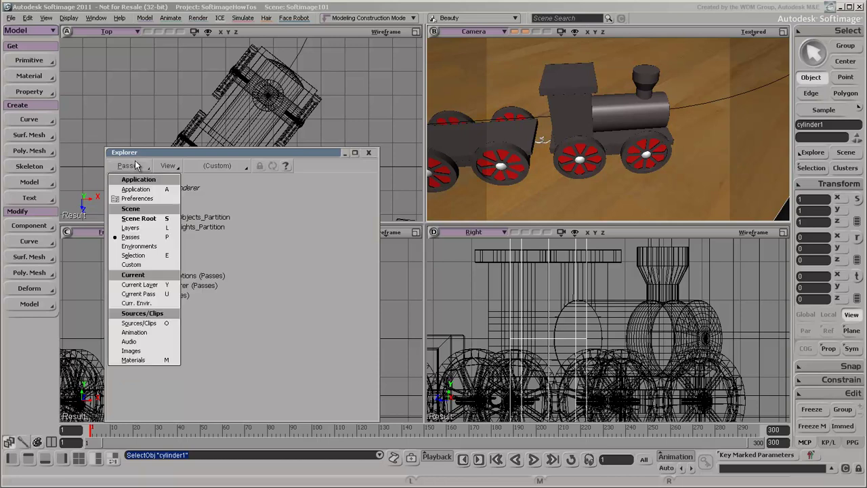
left_click(140, 258)
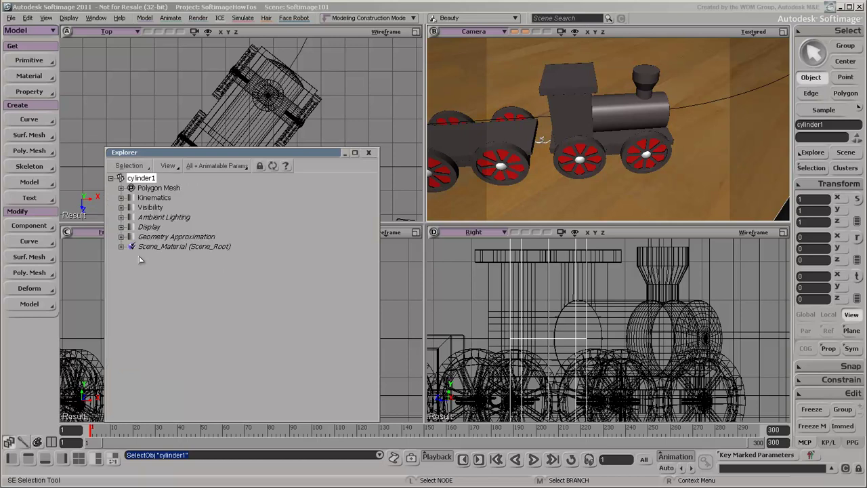
left_click(128, 166)
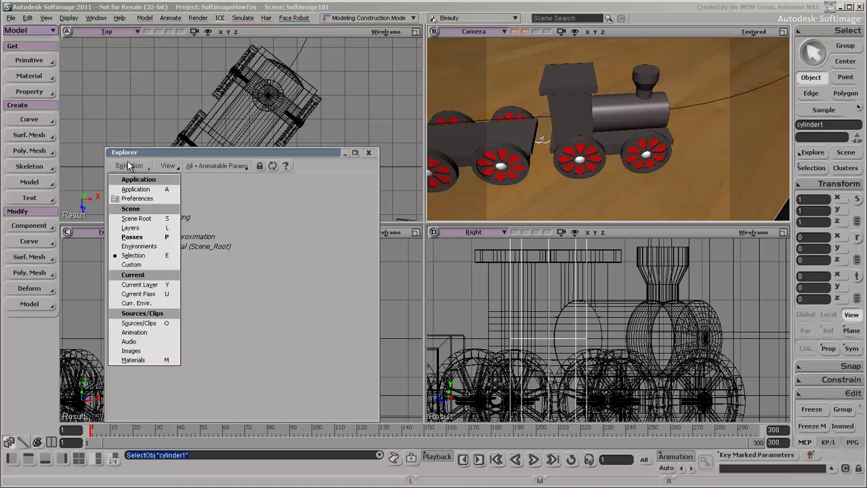
left_click(136, 220)
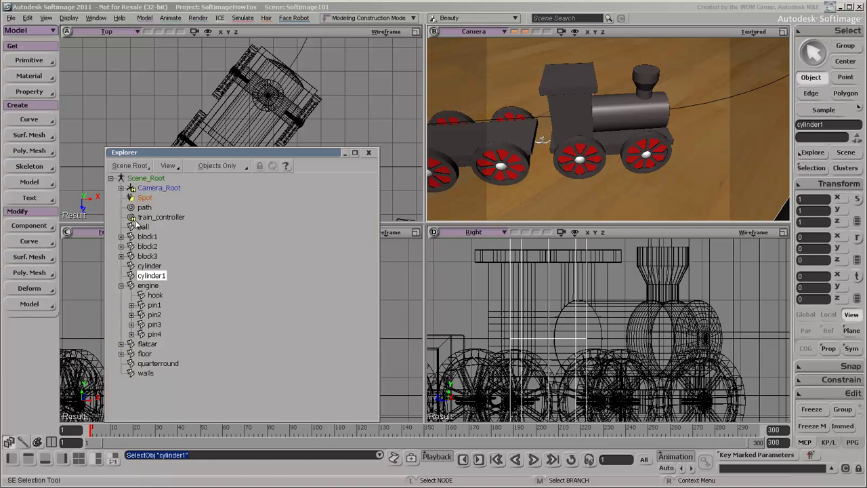
left_click(342, 152)
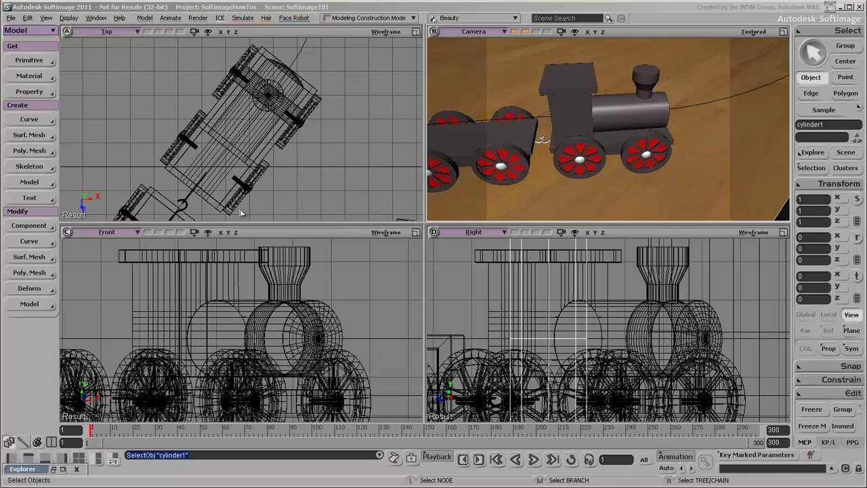
left_click(53, 468)
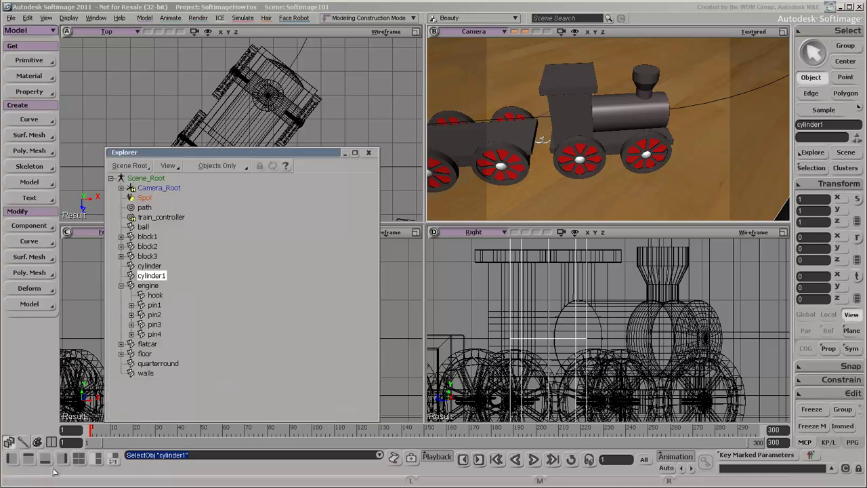
- Roll up the floating Explorer, reposition and unroll it, then close it to uncover the toy-train viewports
double_click(277, 155)
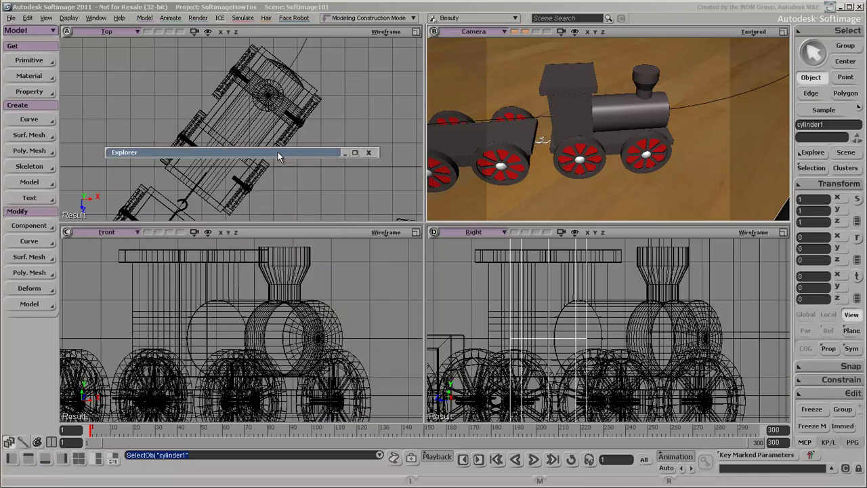
left_click_drag(278, 153, 286, 184)
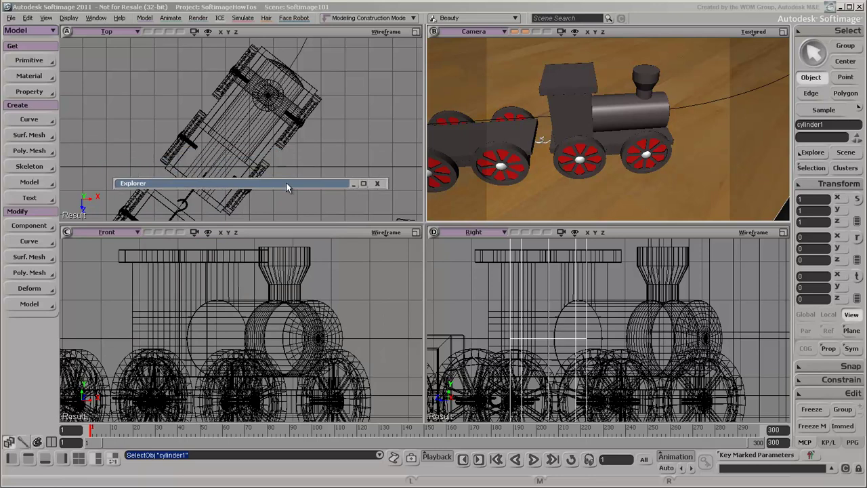
double_click(286, 184)
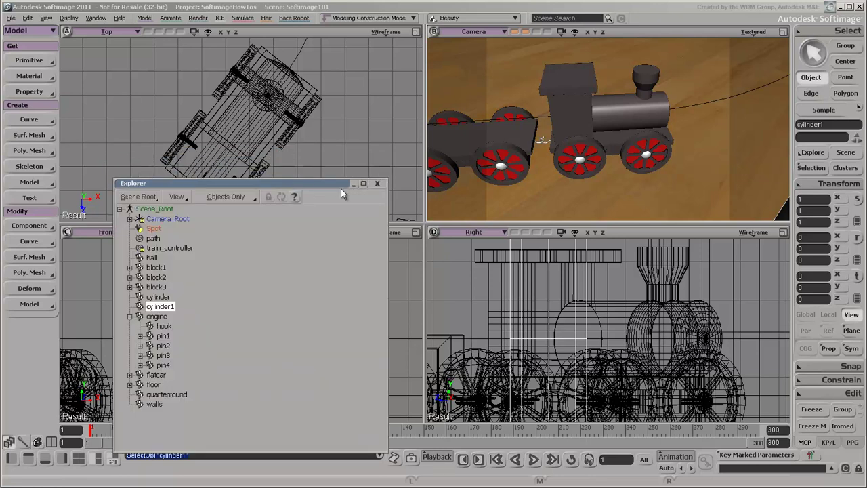
left_click(378, 185)
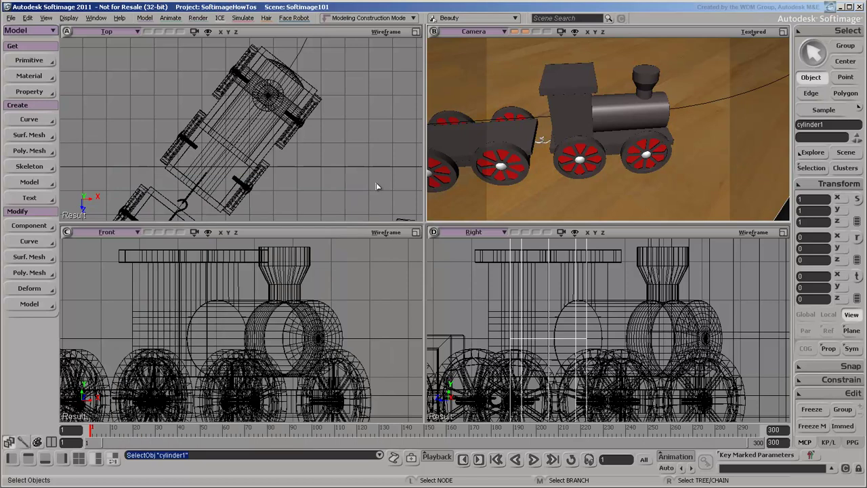
left_click(825, 155)
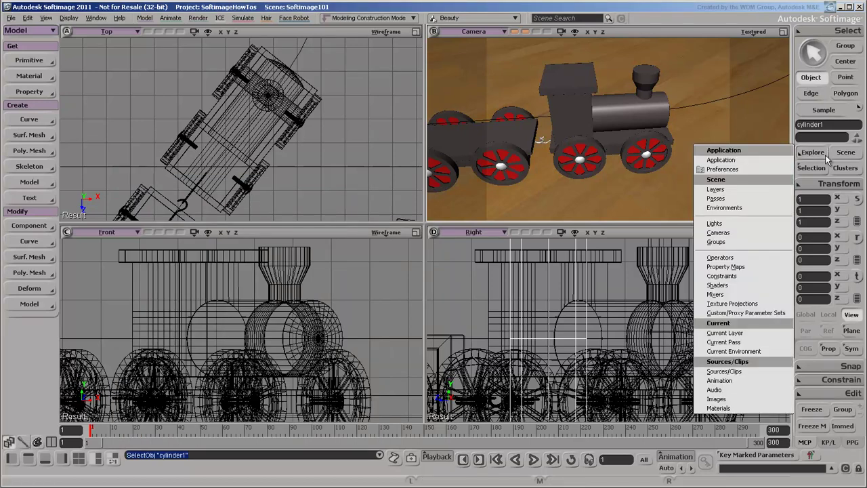
left_click(826, 171)
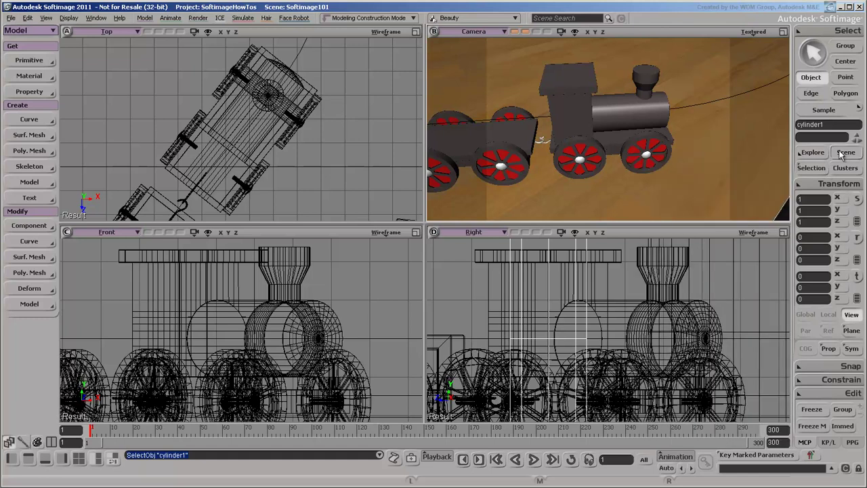
left_click(841, 155)
left_click(841, 155)
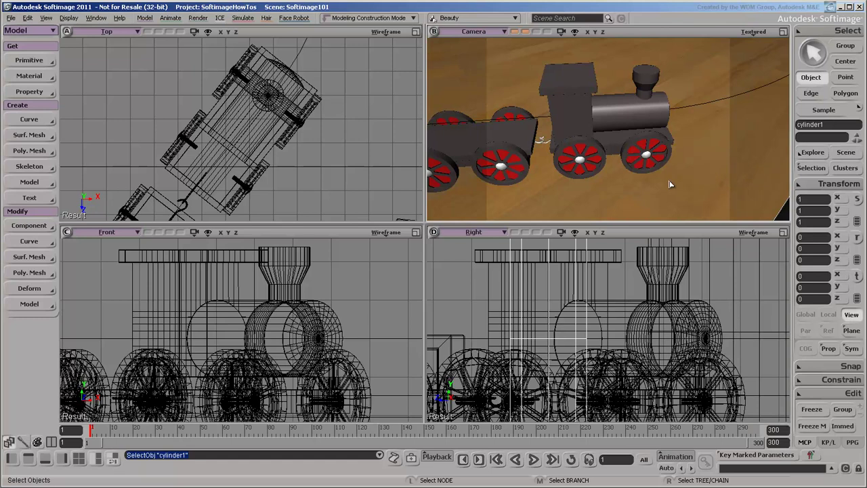
key("F3")
key("Escape")
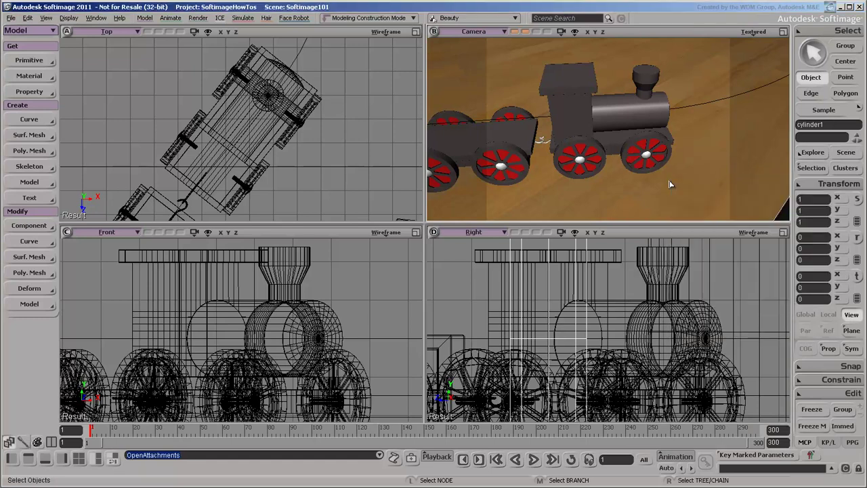